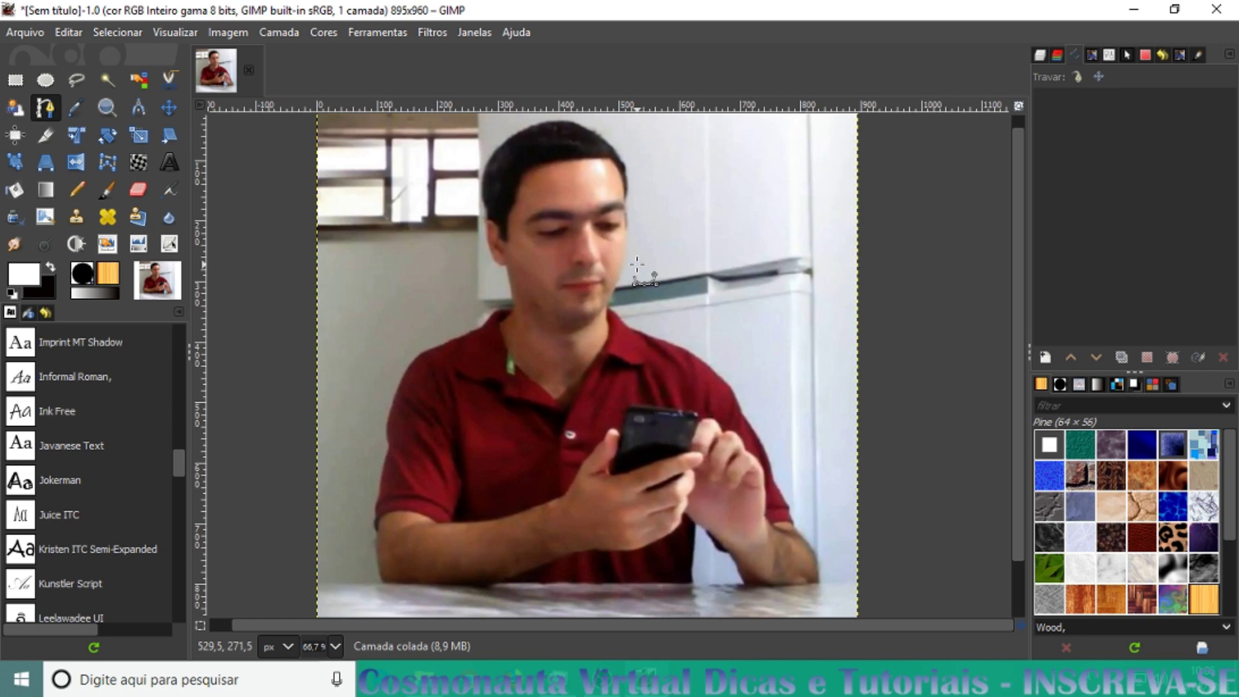
# Switch the right dock from Paths to the Layers list showing the Camada colada layer.
pyautogui.click(1041, 54)
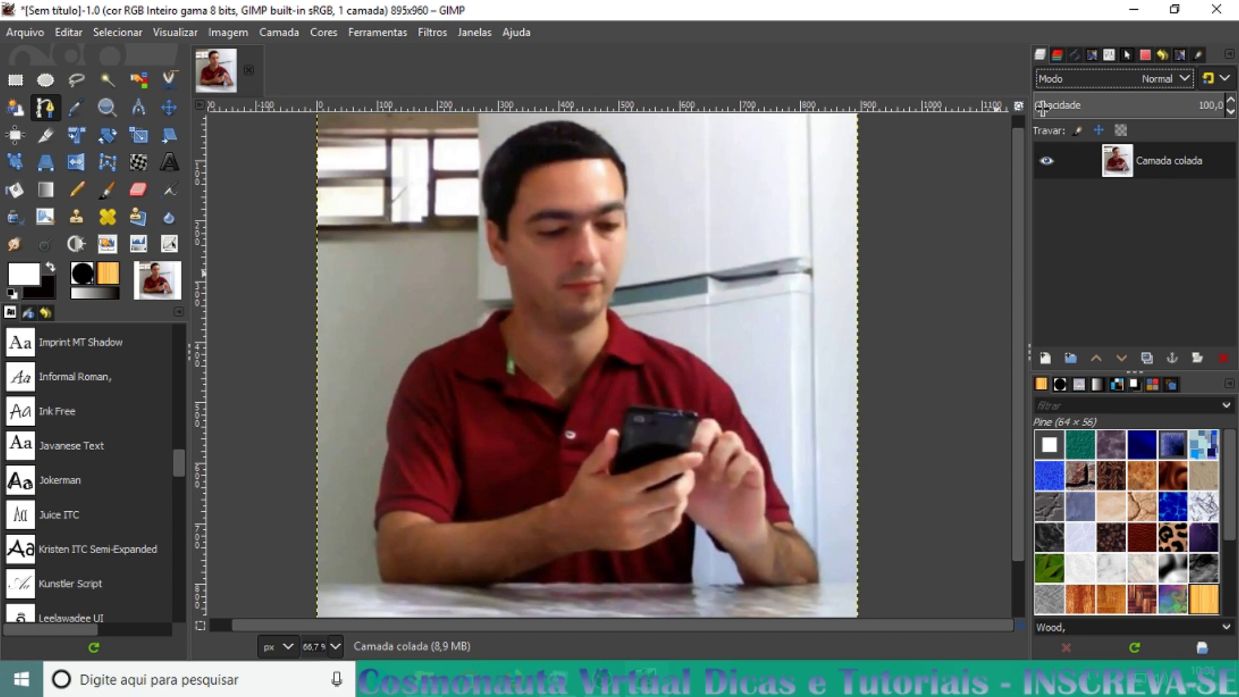
# Remove and then re-add the alpha channel on the Camada colada layer.
pyautogui.rightClick(1115, 169)
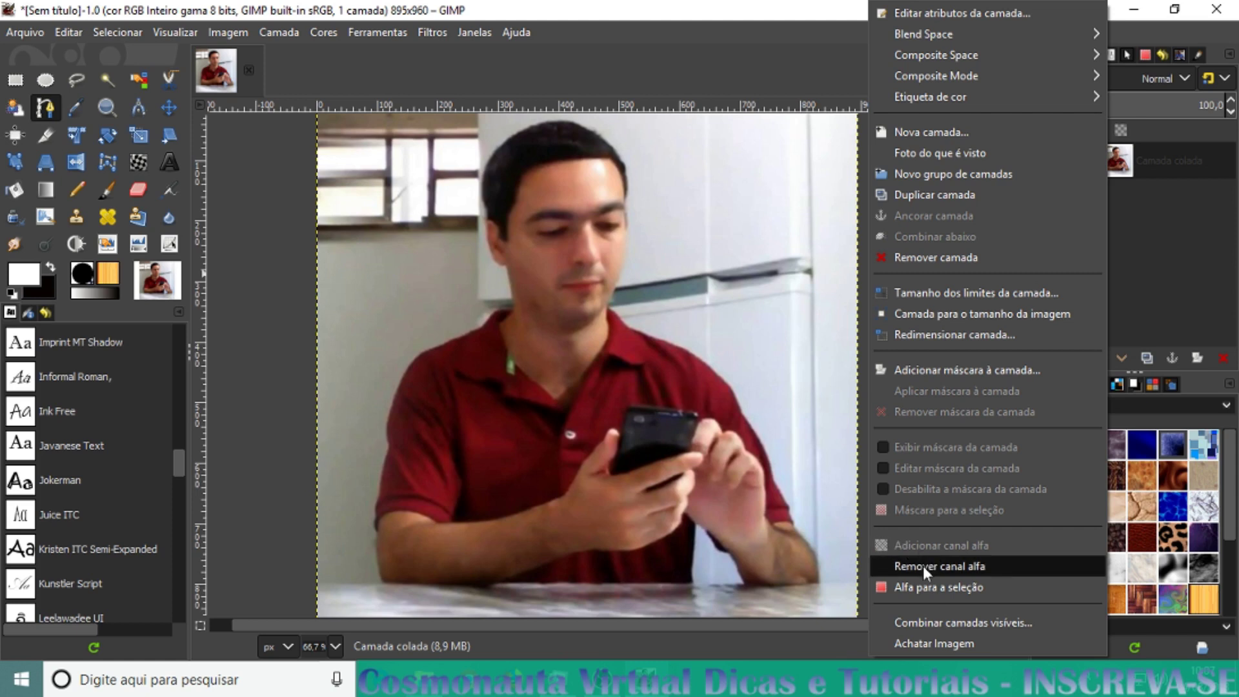
pyautogui.click(900, 565)
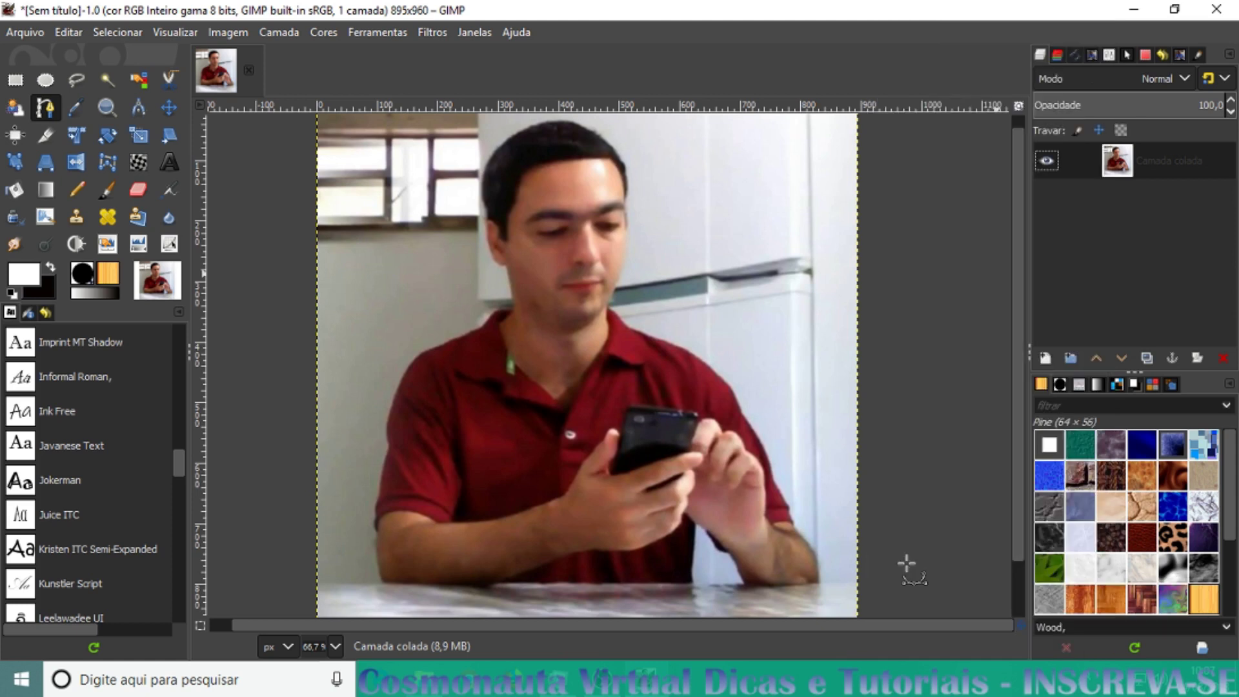
pyautogui.rightClick(1118, 167)
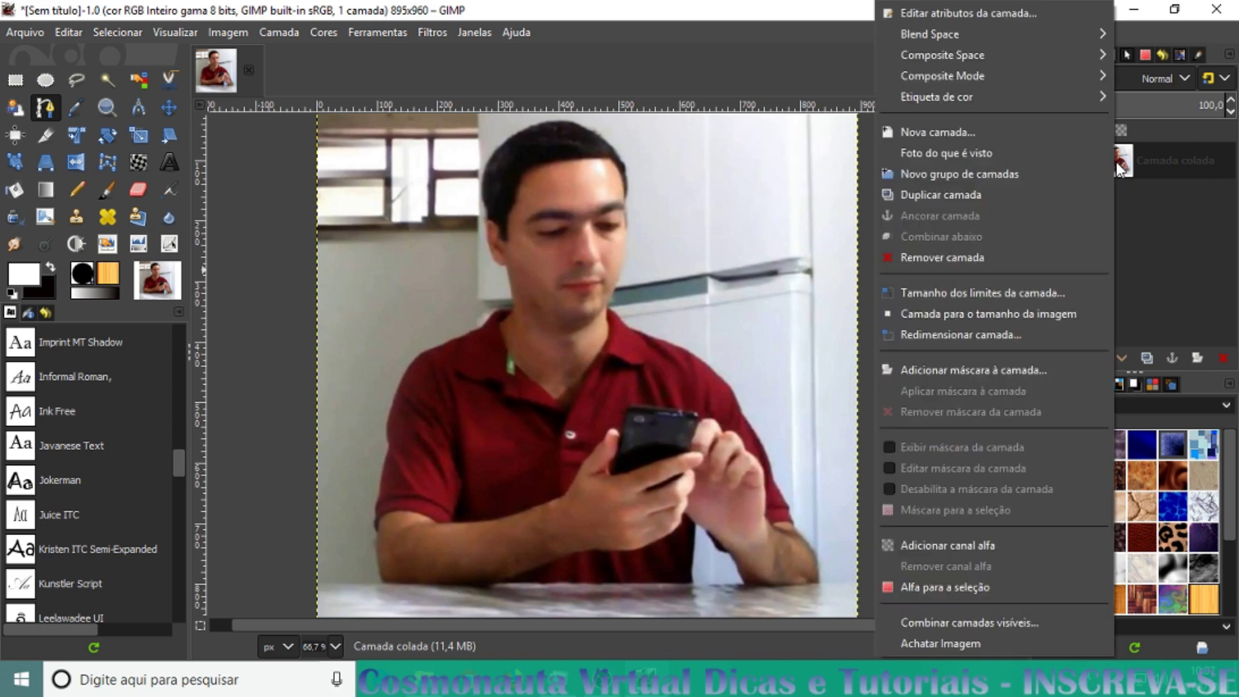
pyautogui.click(940, 546)
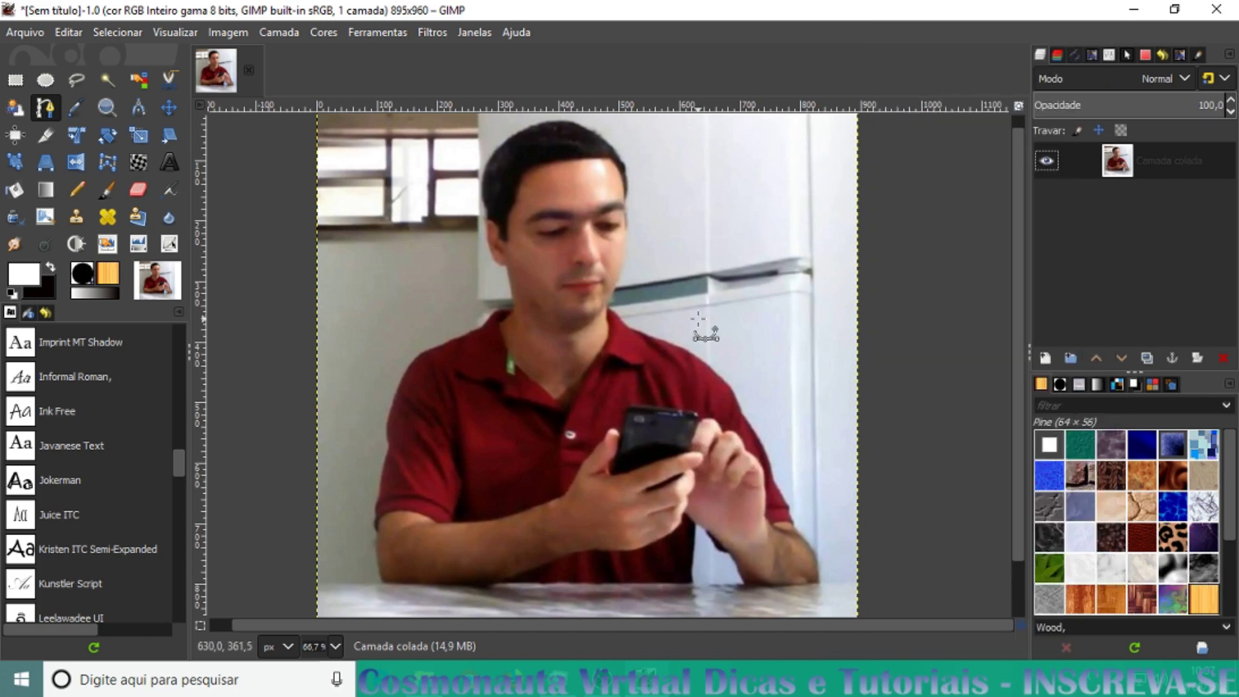
# Start an anchor-point path at the shoulder and trace it up the neck toward the ear.
pyautogui.click(45, 108)
pyautogui.keyDown('ctrl'); pyautogui.scroll(2, 471, 262); pyautogui.keyUp('ctrl')
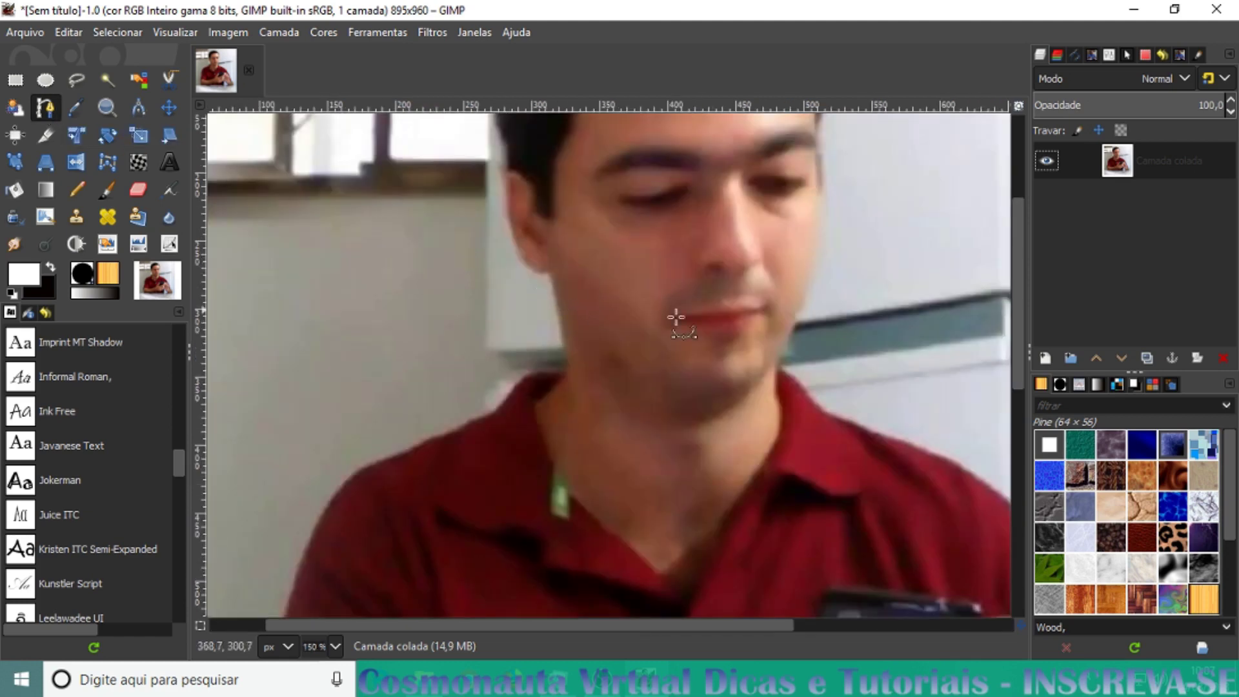
pyautogui.keyDown('ctrl'); pyautogui.scroll(1, 457, 429); pyautogui.keyUp('ctrl')
pyautogui.click(462, 426)
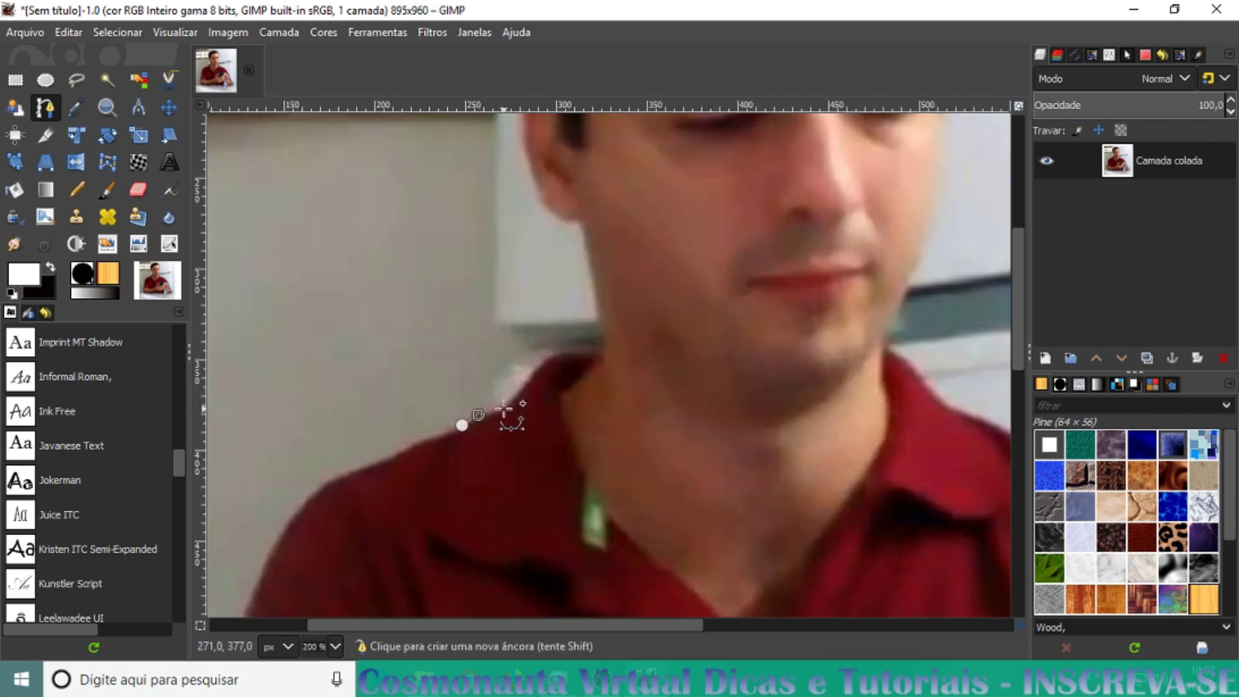
pyautogui.click(478, 415)
pyautogui.click(515, 395)
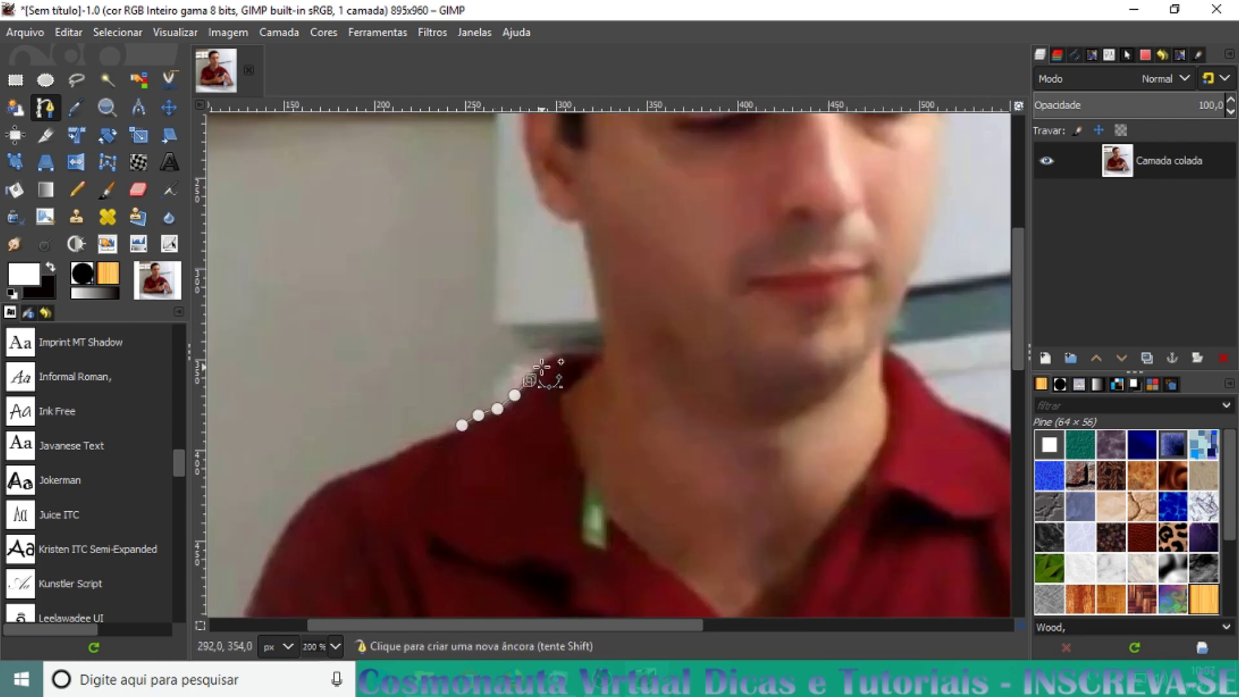
pyautogui.click(542, 367)
pyautogui.click(551, 359)
pyautogui.click(580, 352)
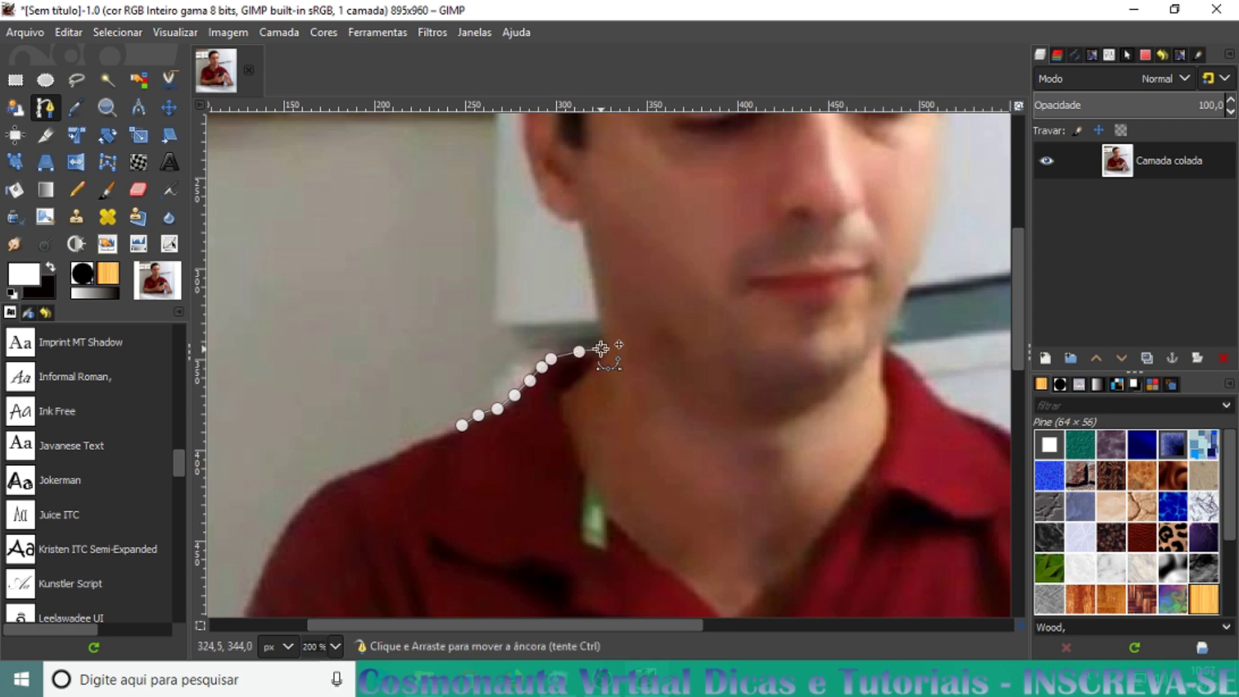
pyautogui.click(600, 308)
pyautogui.click(587, 264)
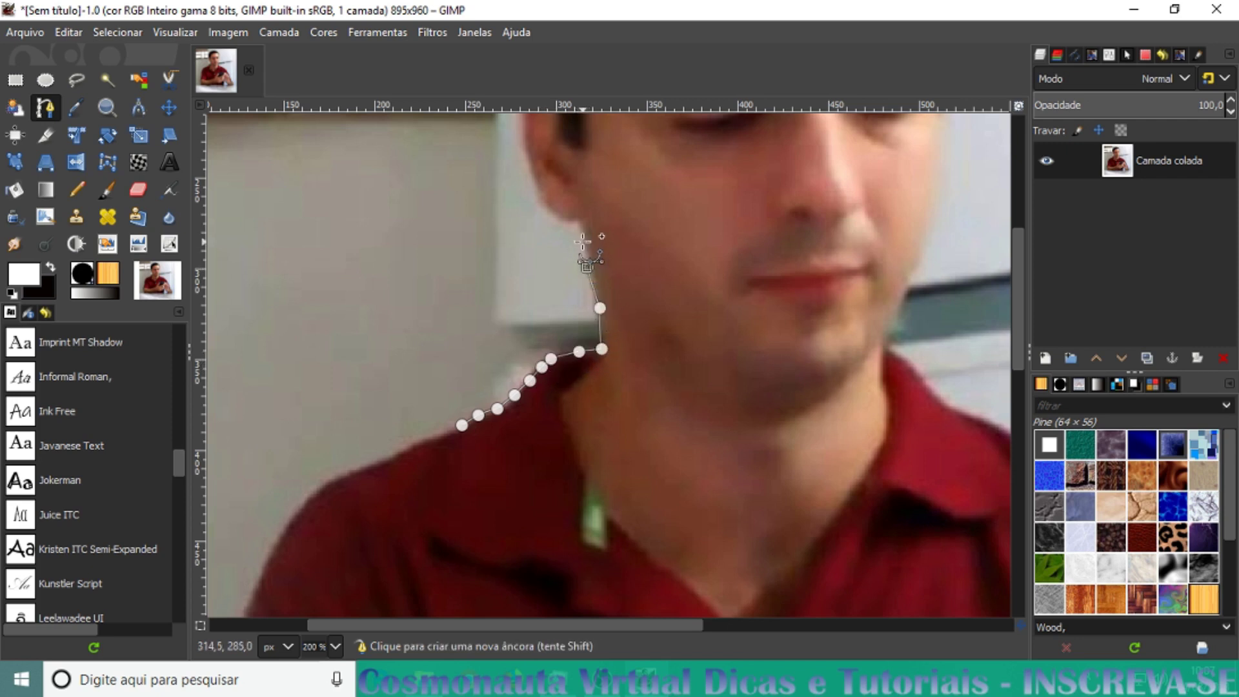
pyautogui.click(583, 236)
pyautogui.click(577, 222)
pyautogui.click(537, 195)
pyautogui.click(530, 173)
# Continue the path past the ear, up the hair and over the top of the head.
pyautogui.scroll(3, 533, 184)
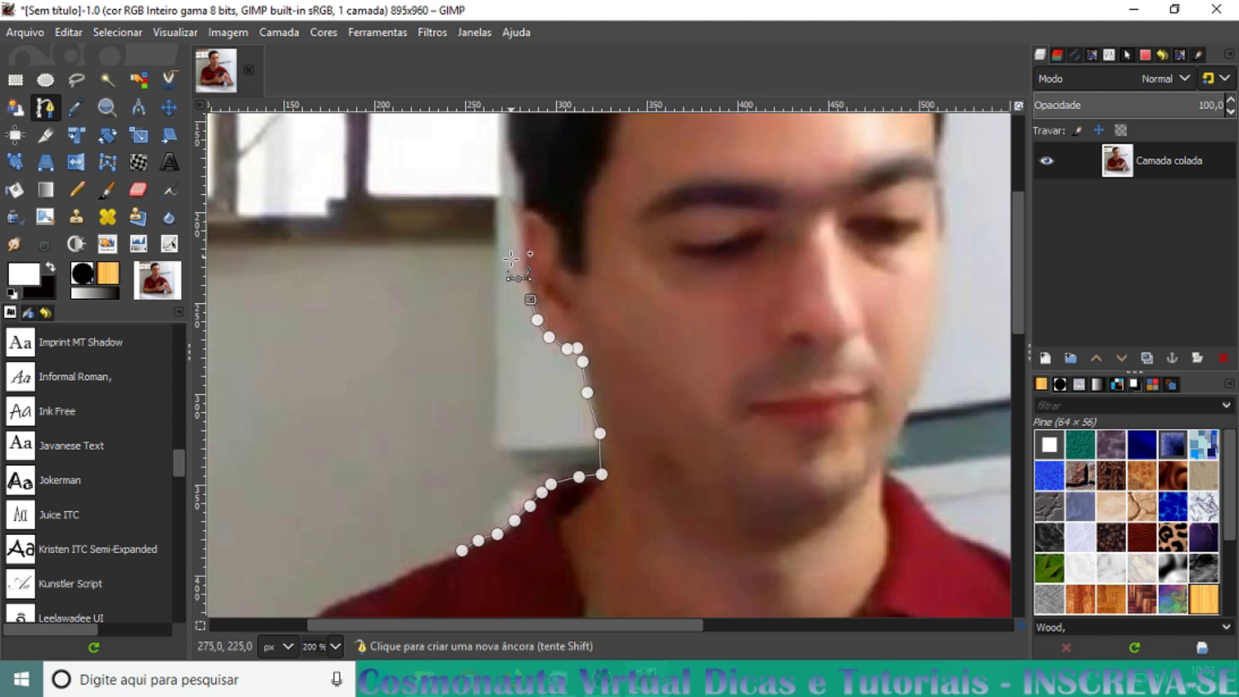
pyautogui.click(522, 278)
pyautogui.click(518, 240)
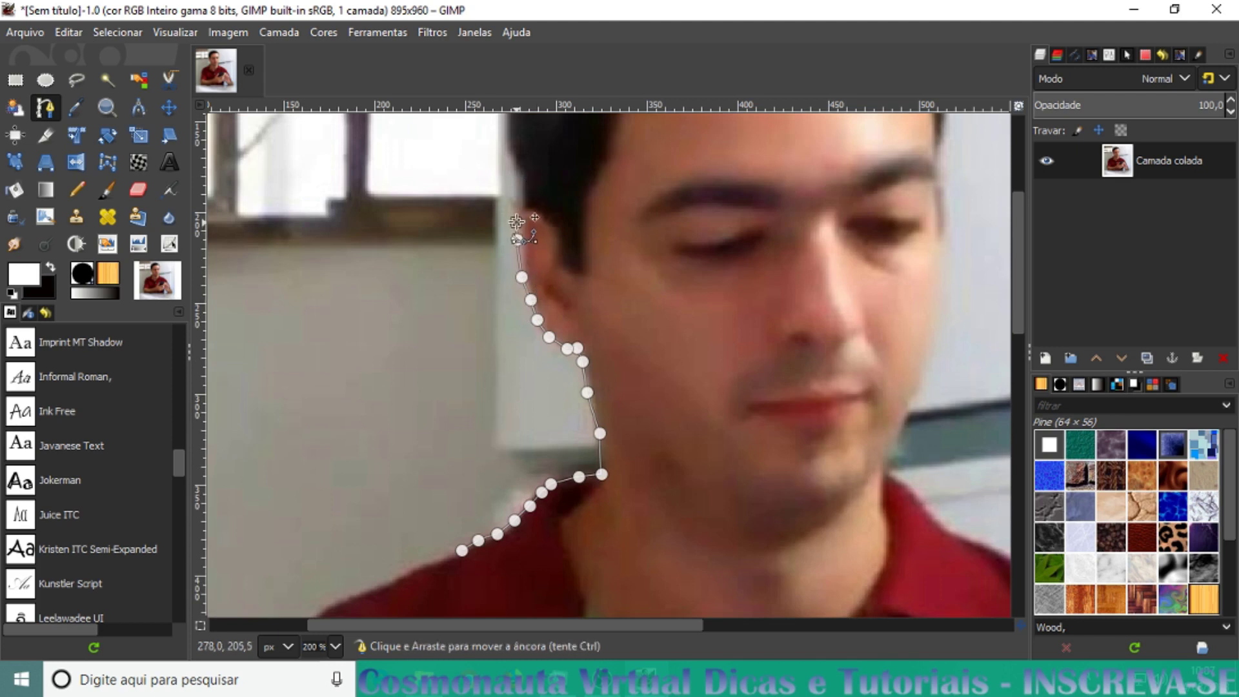
pyautogui.click(516, 221)
pyautogui.click(521, 211)
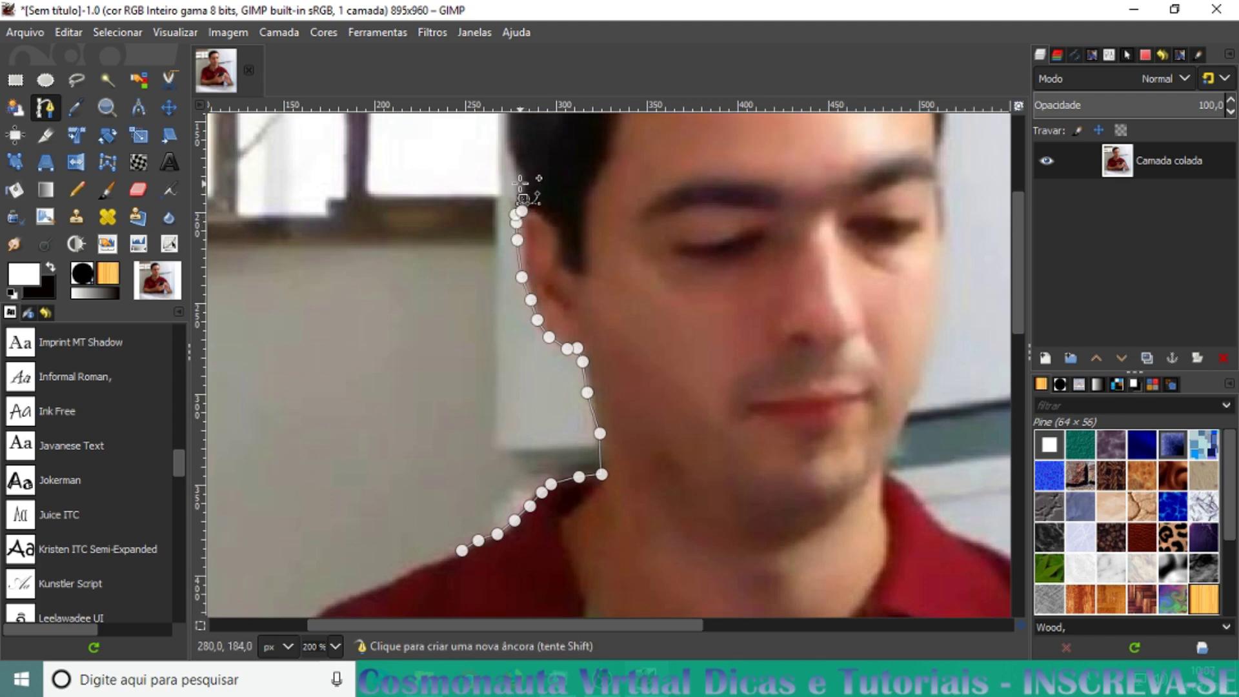
pyautogui.scroll(6, 521, 194)
pyautogui.click(516, 421)
pyautogui.click(507, 367)
pyautogui.click(510, 337)
pyautogui.click(519, 297)
pyautogui.click(532, 270)
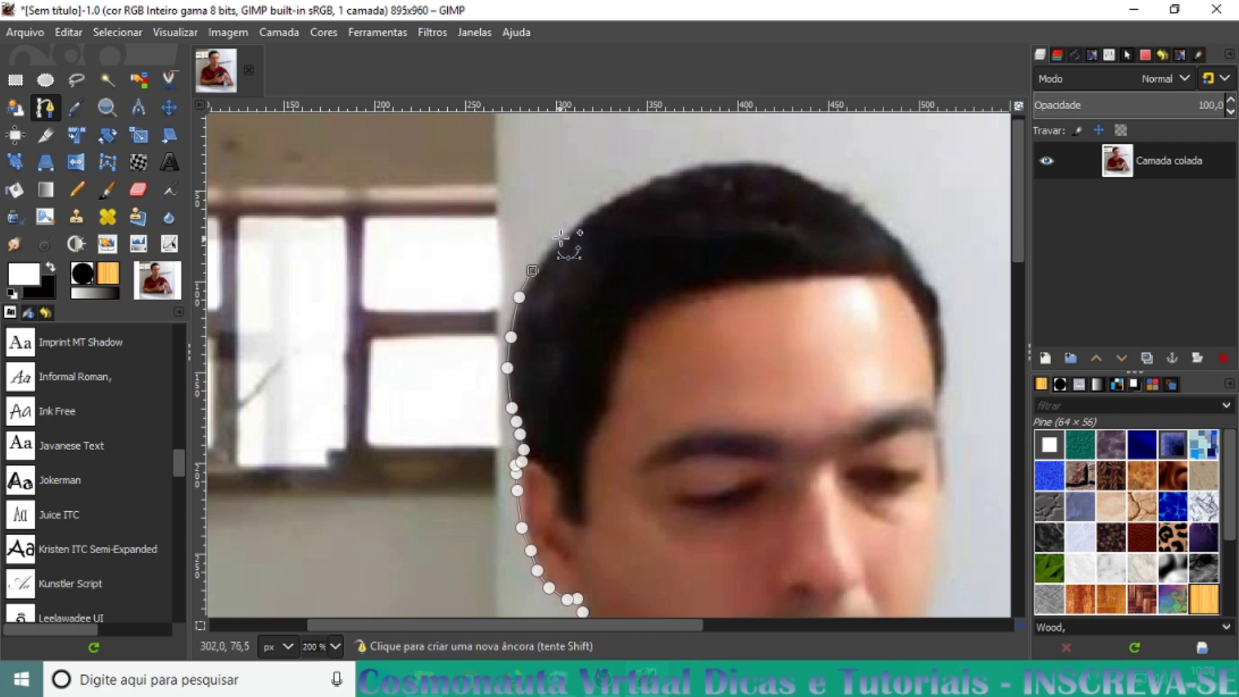
pyautogui.click(572, 229)
pyautogui.click(605, 206)
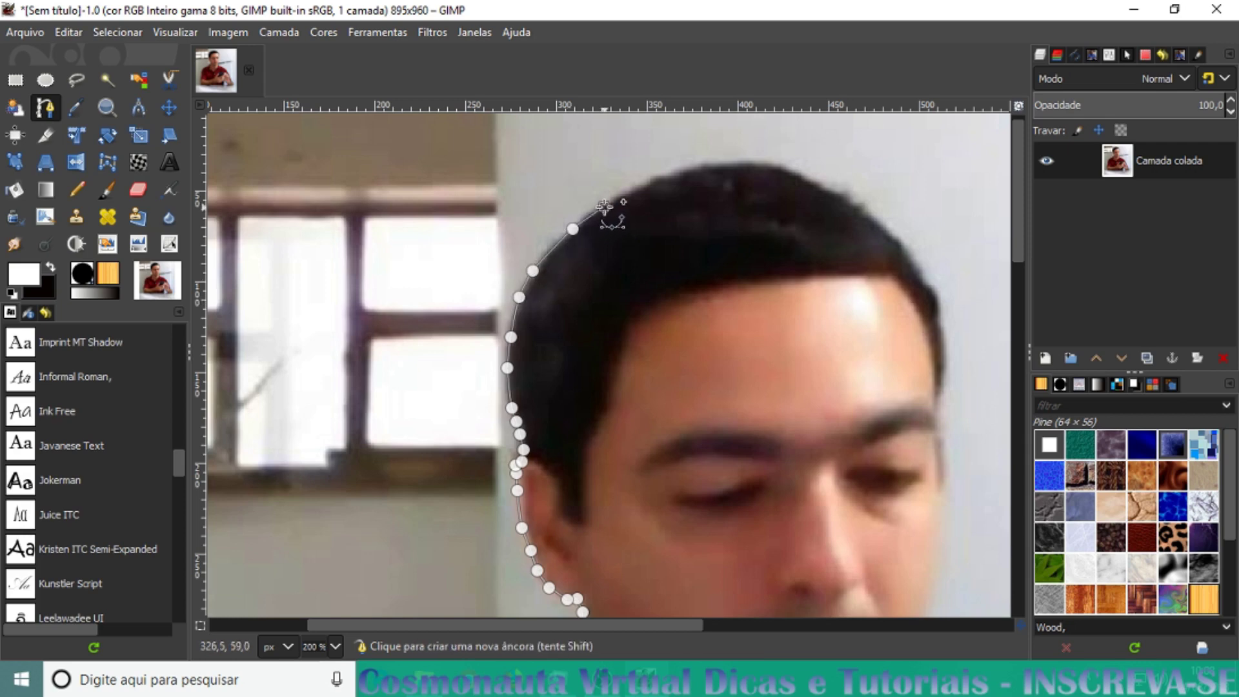
pyautogui.click(653, 192)
pyautogui.click(897, 216)
# Trace the path down the side of the face, along the arm to the table edge.
pyautogui.scroll(-6, 948, 323)
pyautogui.click(942, 321)
pyautogui.click(926, 380)
pyautogui.click(917, 401)
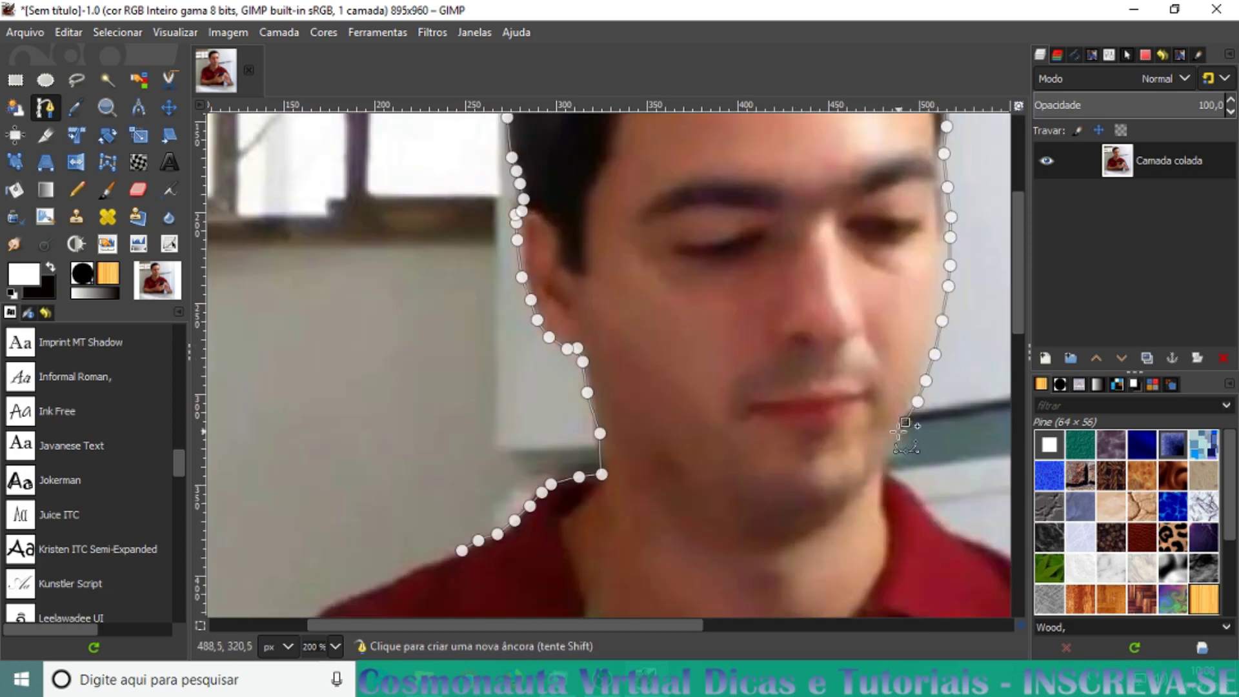
pyautogui.scroll(-8, 906, 423)
pyautogui.scroll(-6, 753, 313)
pyautogui.hscroll(8, 824, 452)
pyautogui.click(923, 357)
pyautogui.click(940, 380)
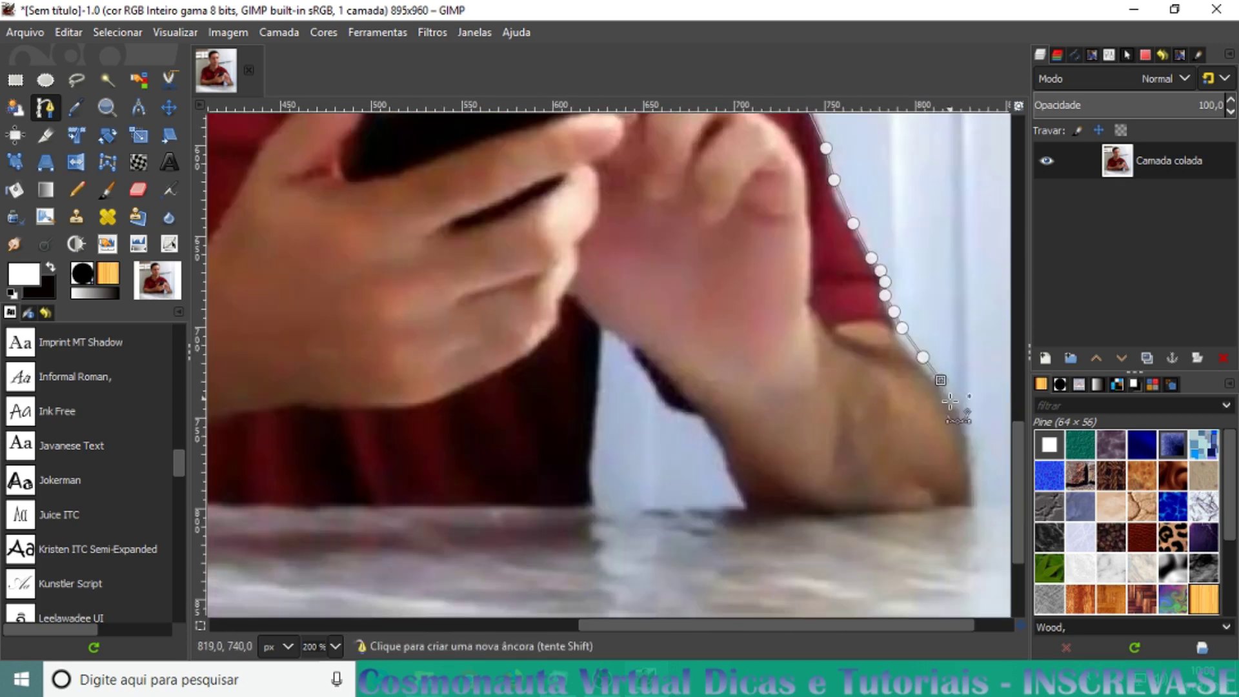
pyautogui.click(974, 497)
pyautogui.click(753, 512)
# Trace the path along the table edge and back up the other shoulder.
pyautogui.hscroll(-15, 579, 510)
pyautogui.click(276, 512)
pyautogui.scroll(3, 258, 387)
pyautogui.click(260, 369)
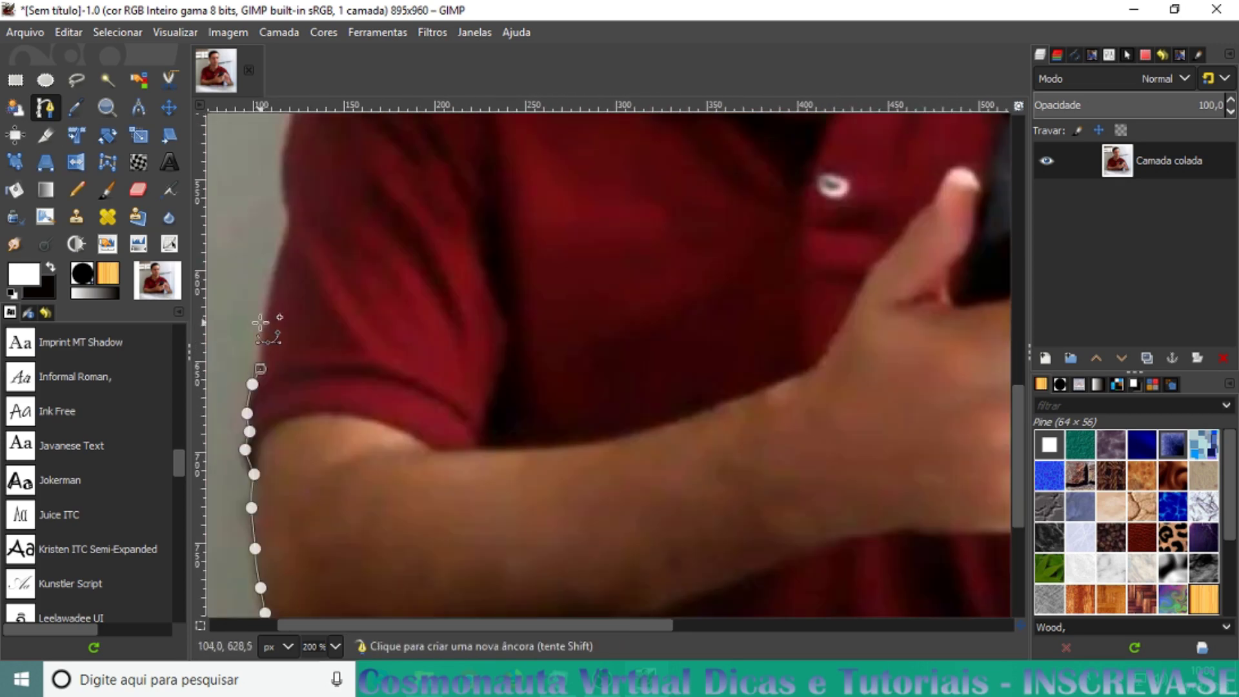
pyautogui.click(260, 323)
pyautogui.scroll(5, 260, 323)
pyautogui.click(389, 192)
pyautogui.click(494, 142)
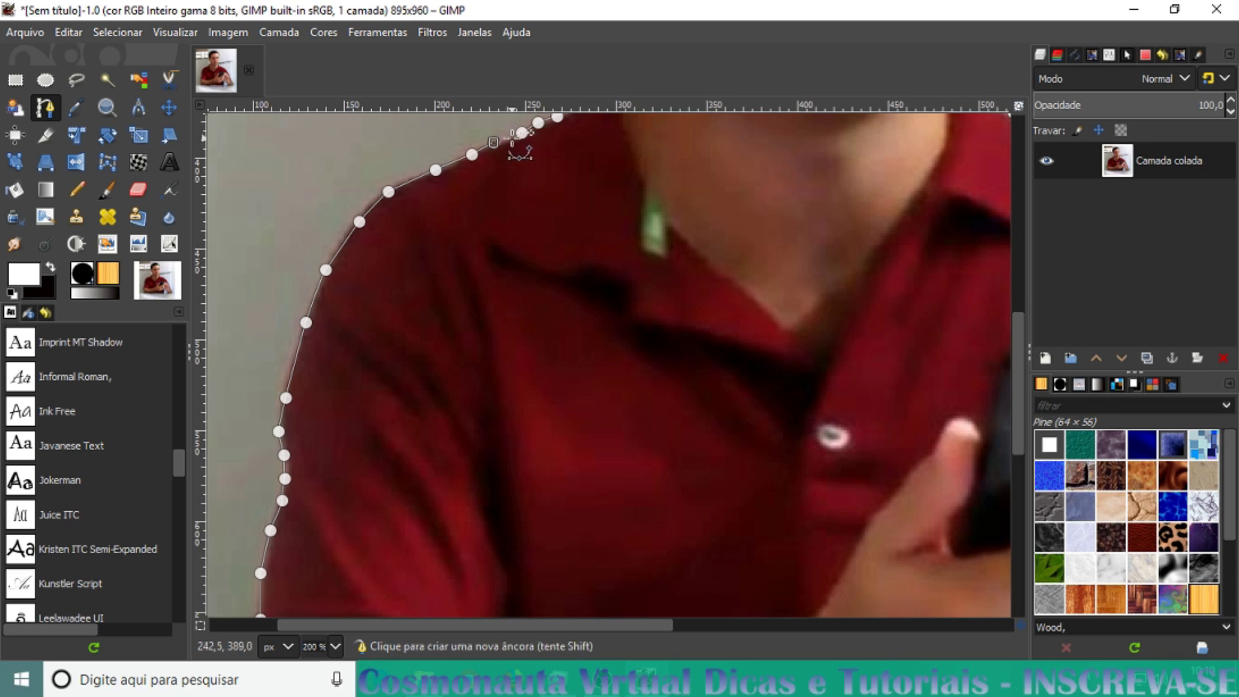
# Close the path at its first anchor and adjust anchors along the shoulder and hairline.
pyautogui.click(514, 137)
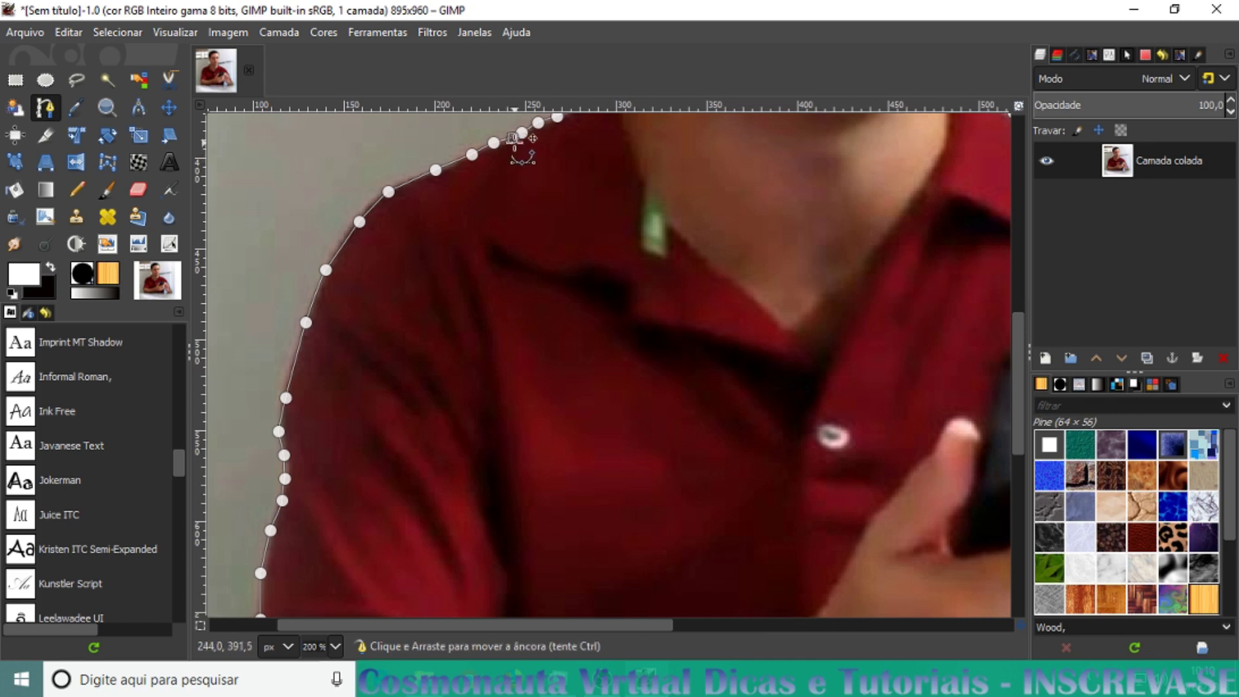
pyautogui.moveTo(515, 139); pyautogui.dragTo(522, 133)
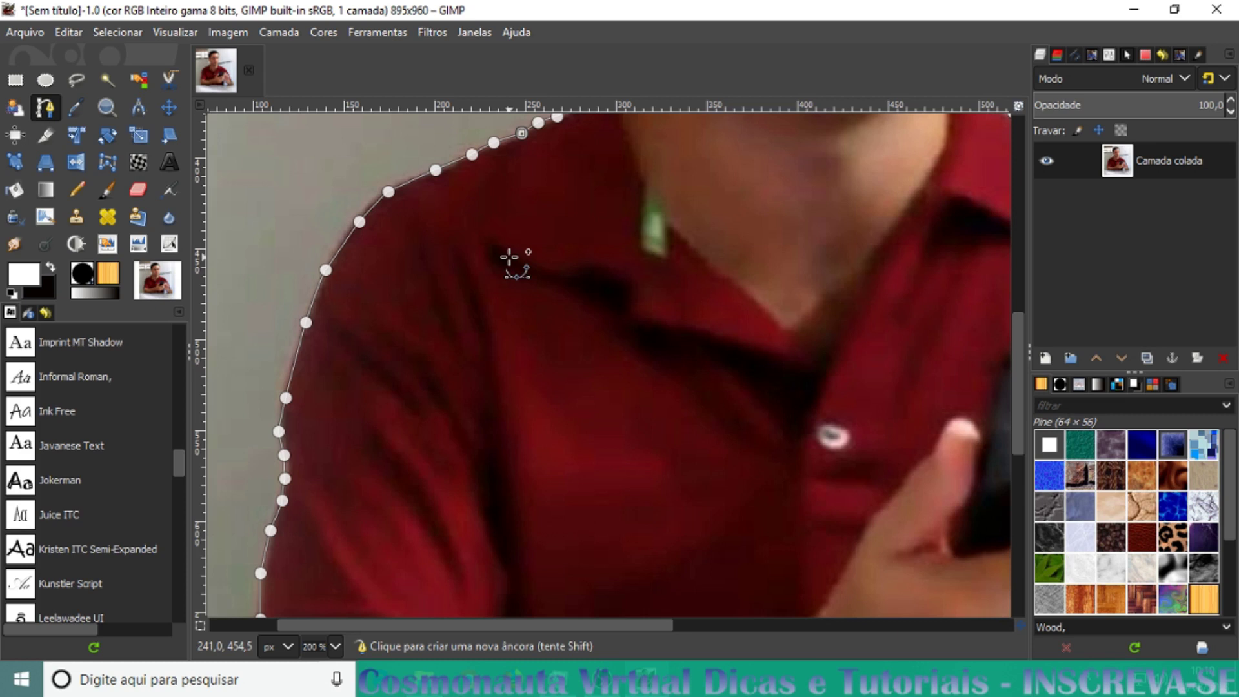
pyautogui.click(435, 169)
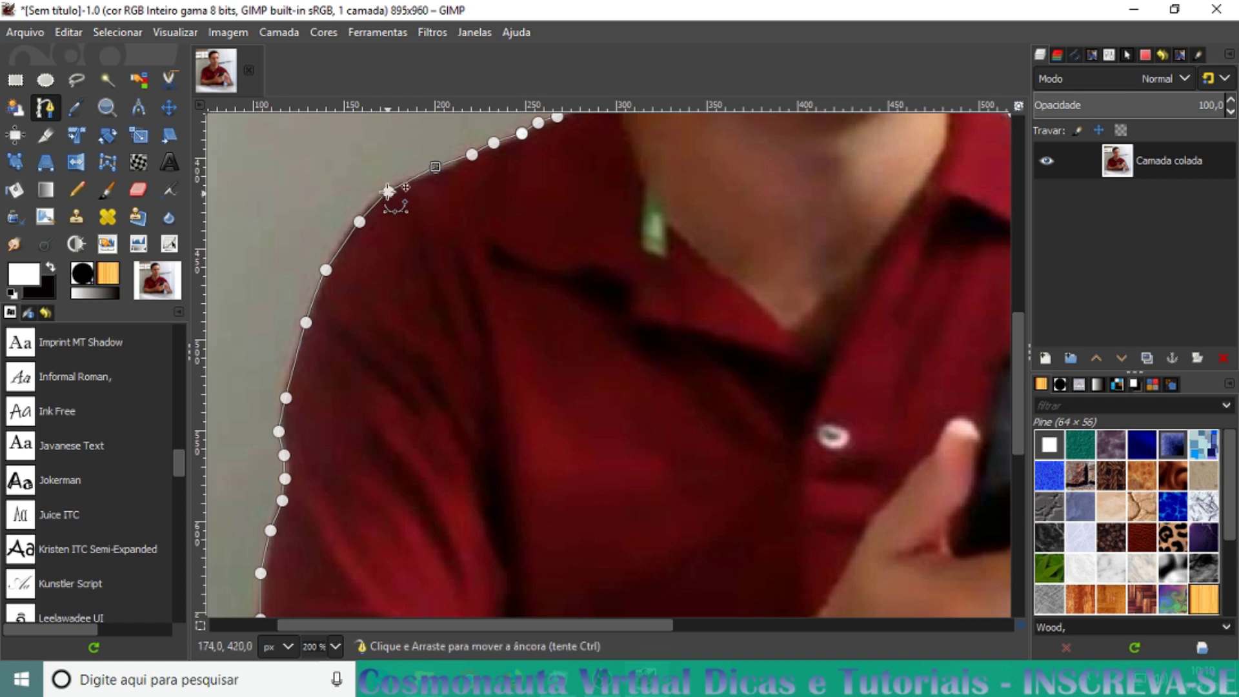
pyautogui.moveTo(388, 192); pyautogui.dragTo(386, 187)
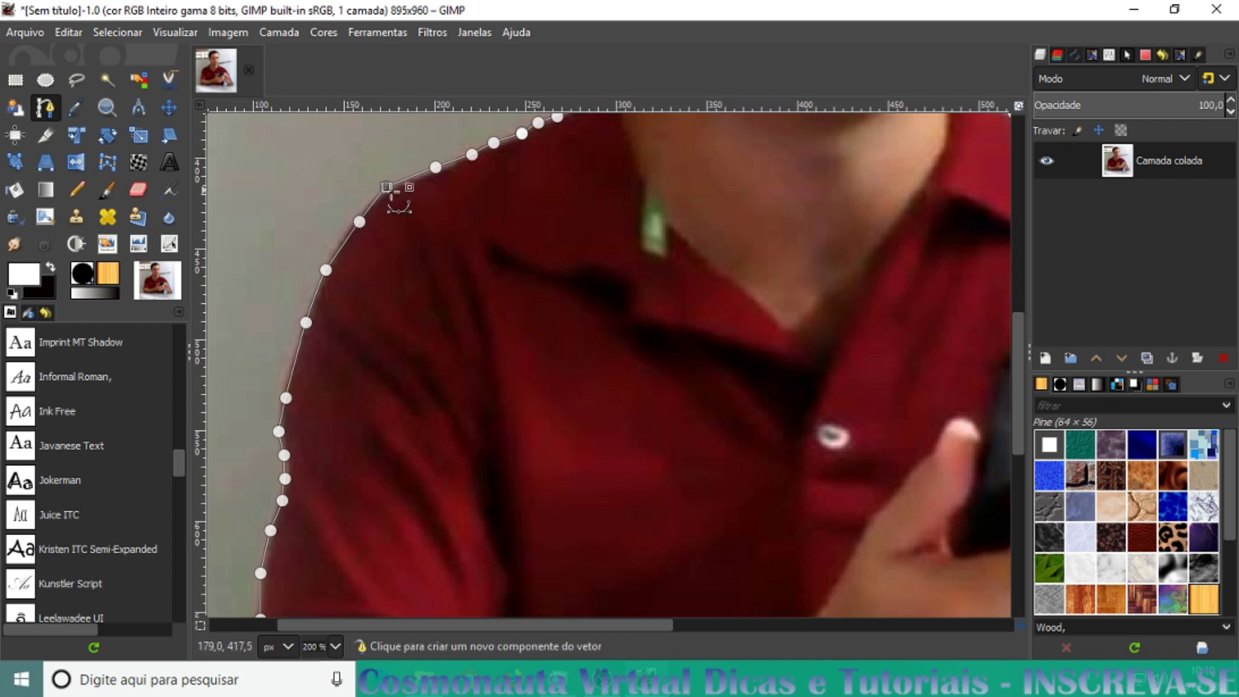
pyautogui.click(359, 221)
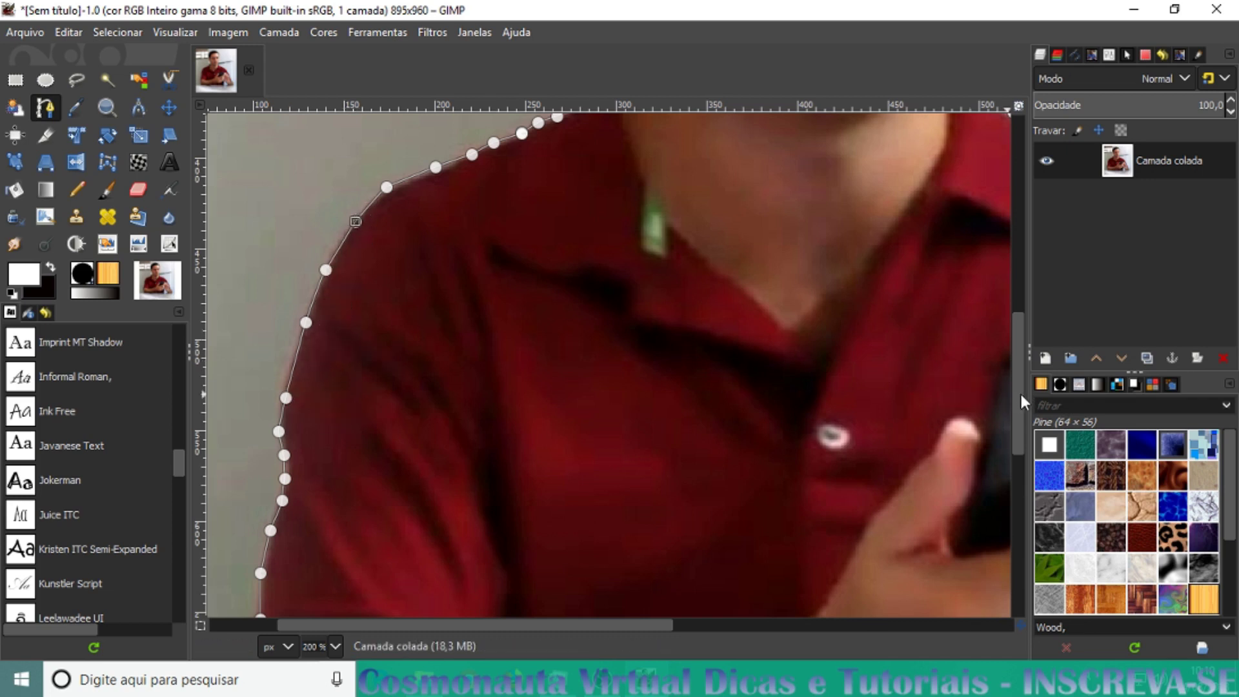
pyautogui.moveTo(1020, 396); pyautogui.dragTo(1015, 188)
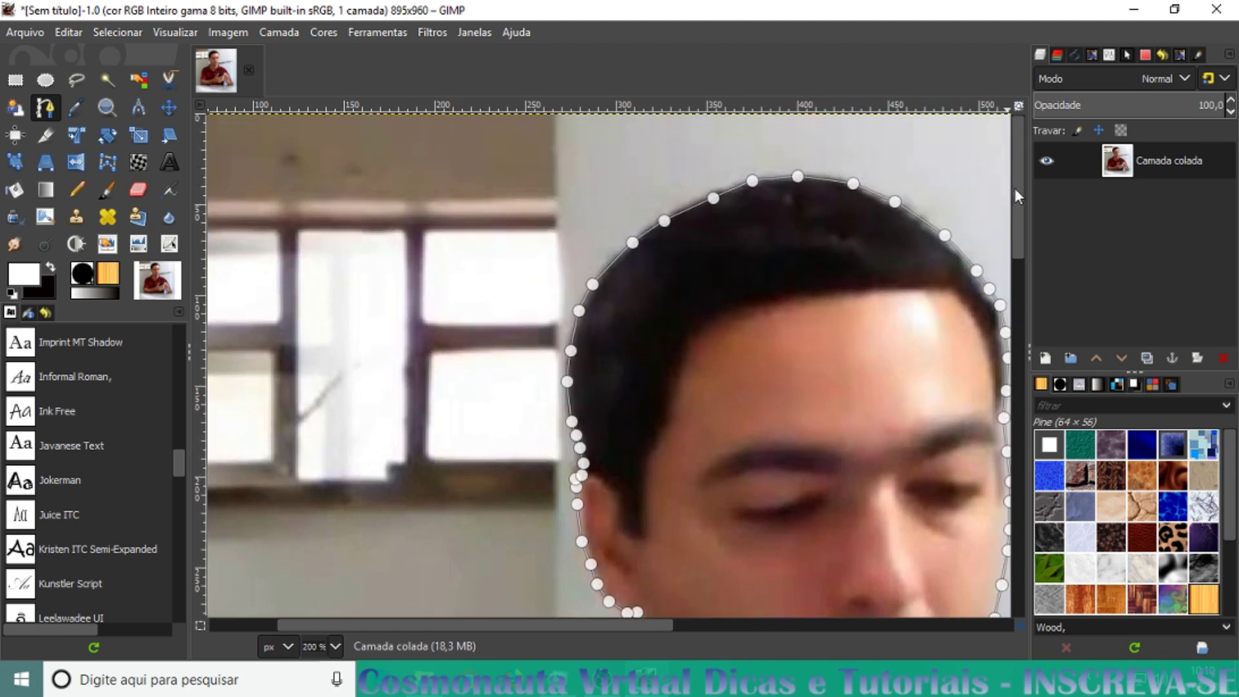
pyautogui.click(713, 198)
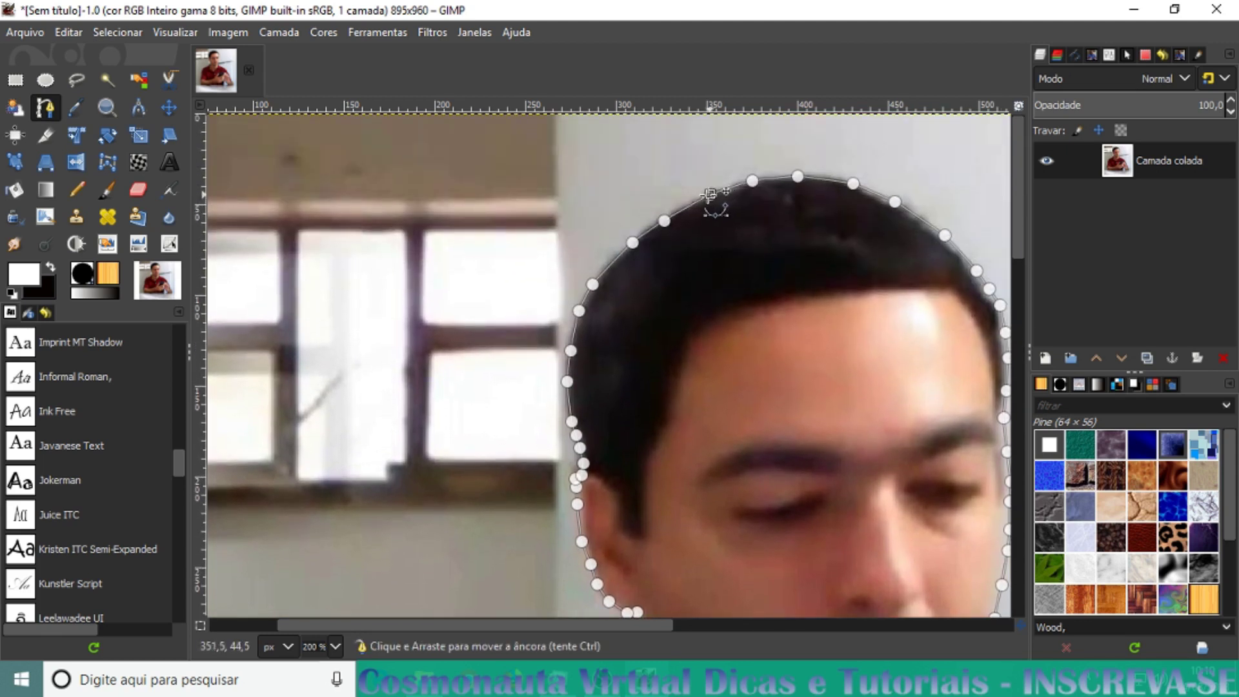
pyautogui.click(664, 221)
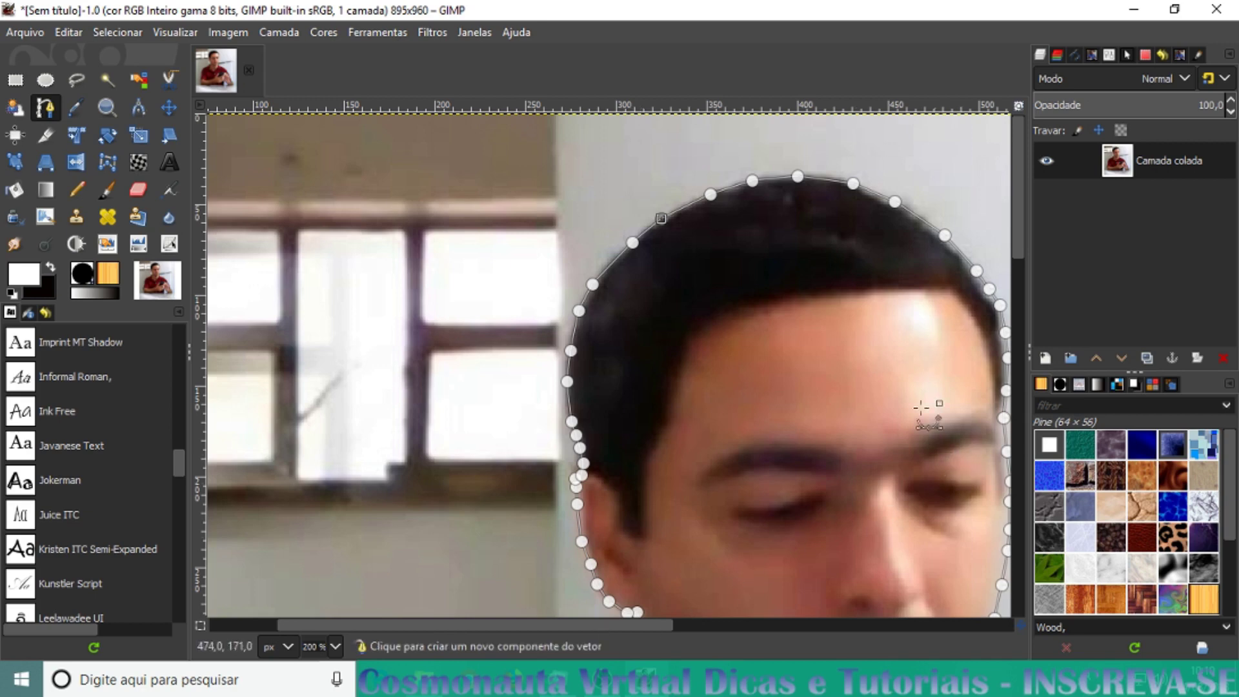
# Zoom out to view the whole photo with the closed outline around the man.
pyautogui.scroll(-1, 867, 352)
pyautogui.scroll(-1, 867, 351)
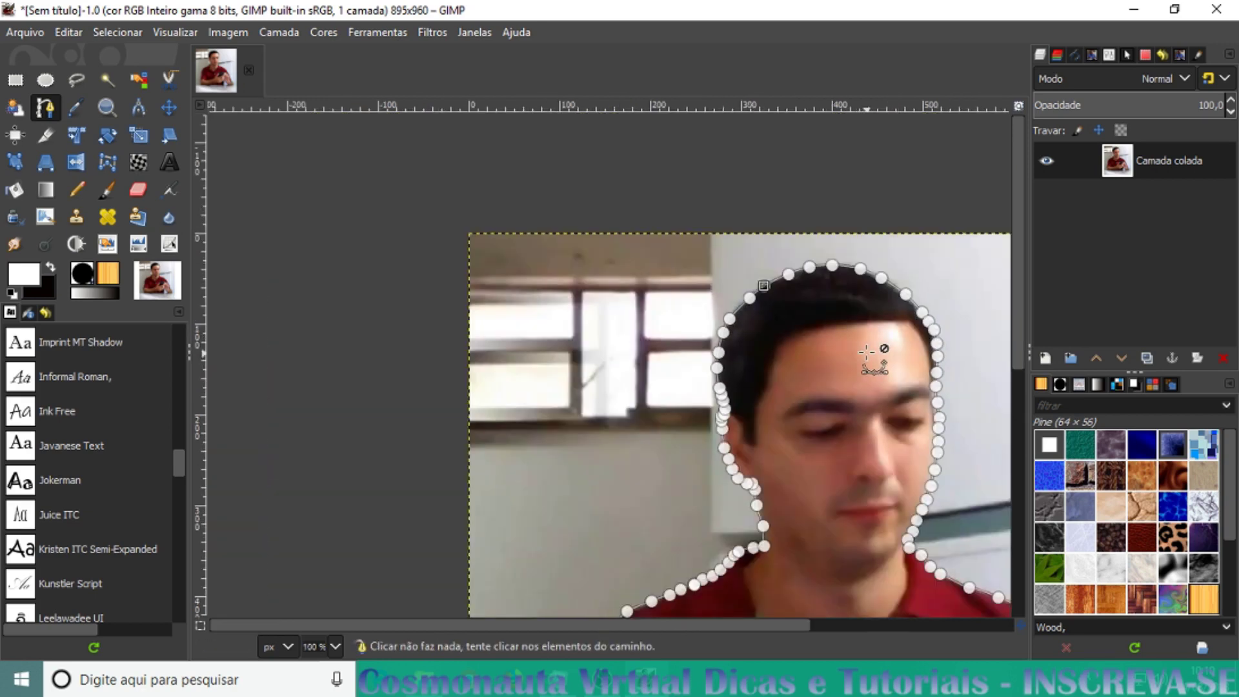
pyautogui.scroll(-1, 771, 349)
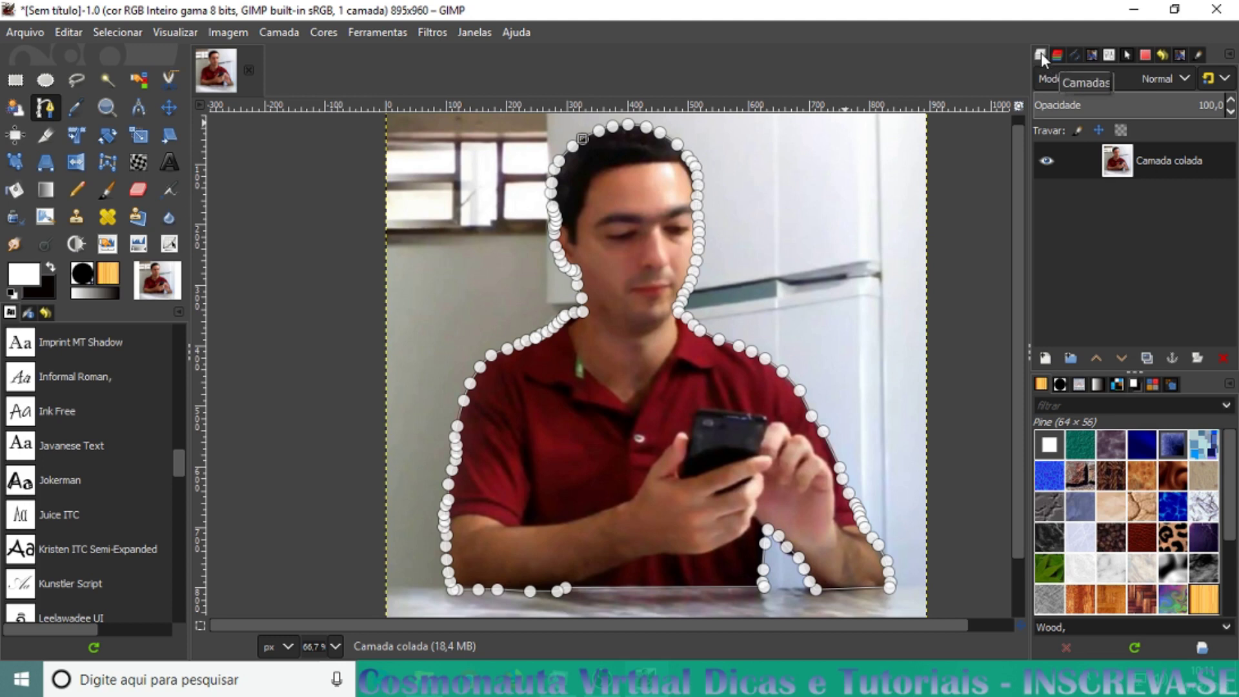
# Convert the Sem nome path into a selection with Vetor para seleção.
pyautogui.click(1074, 48)
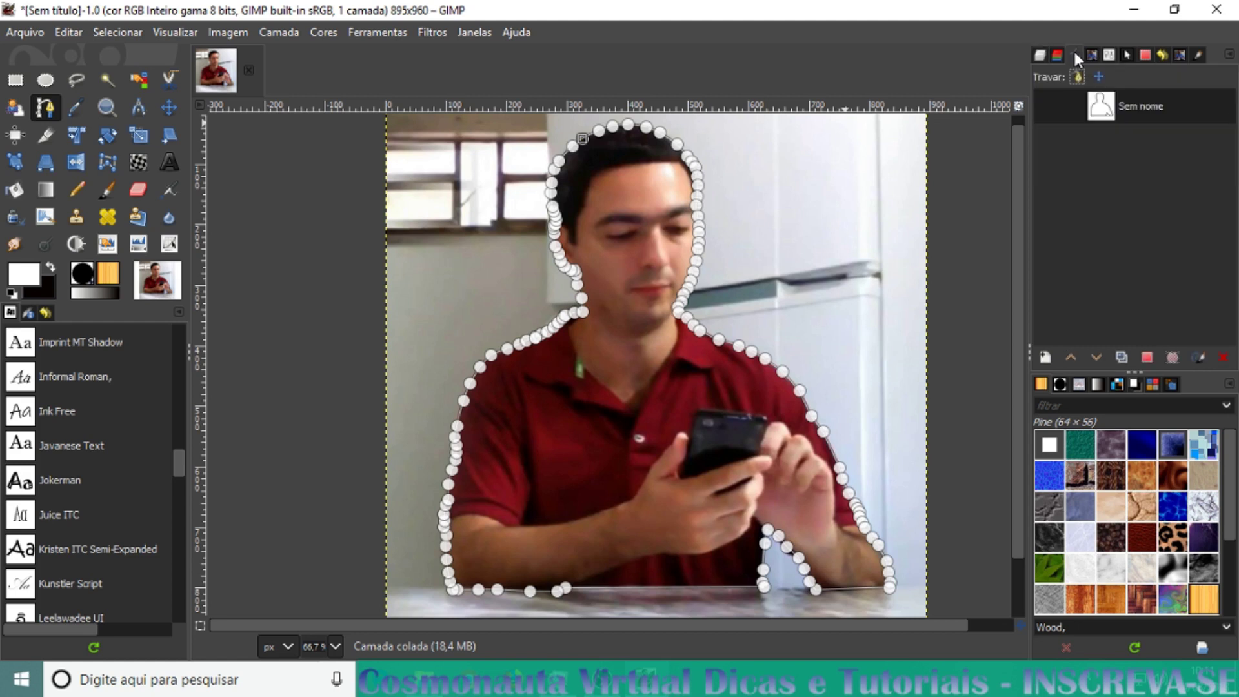
pyautogui.rightClick(1104, 111)
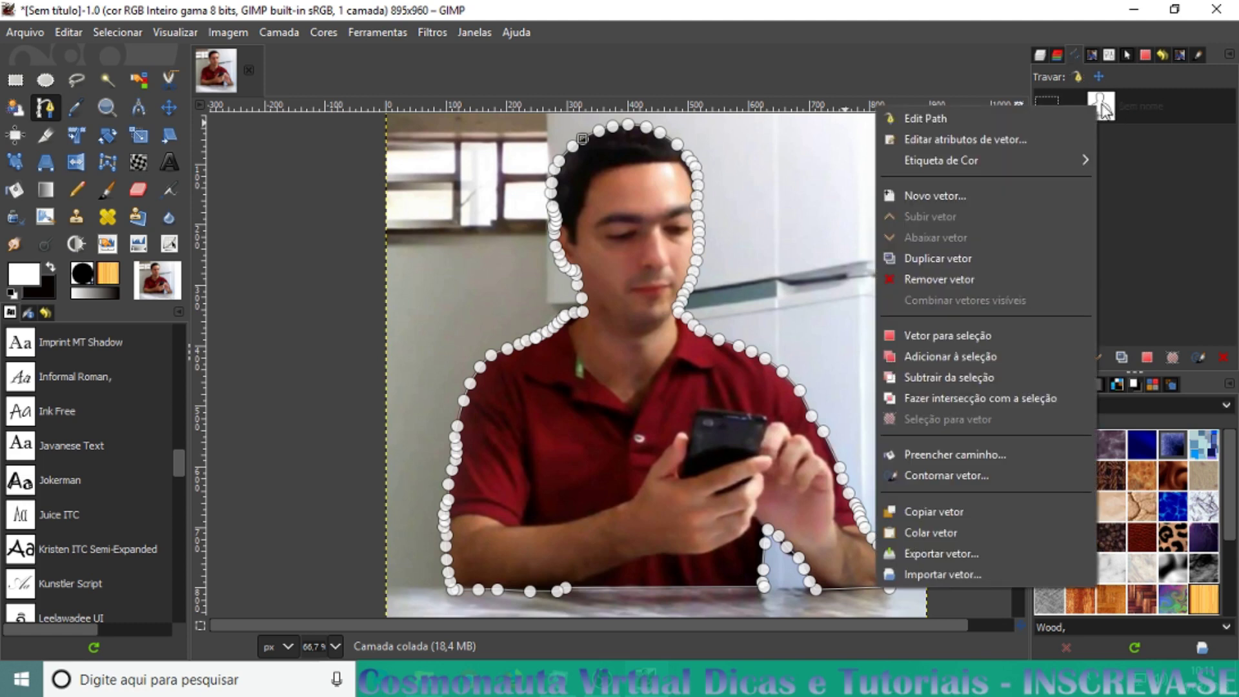
pyautogui.click(953, 339)
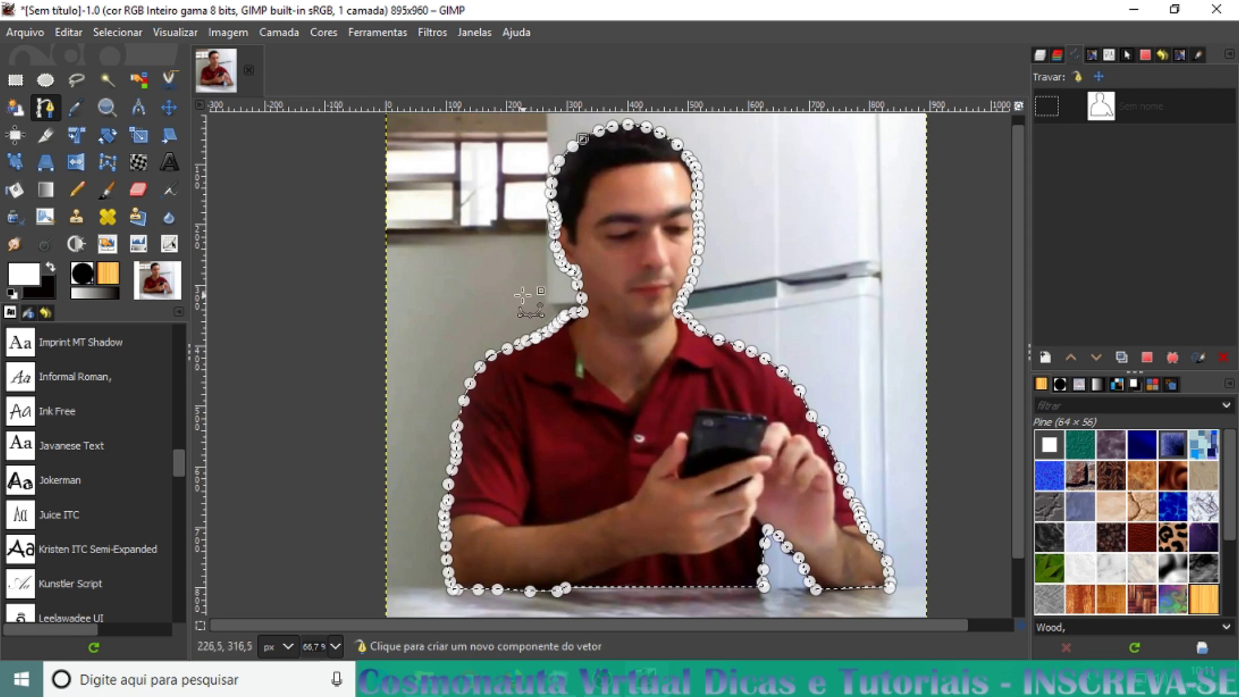
# Invert the selection and delete the background around the man.
pyautogui.hotkey('ctrl', 'c')
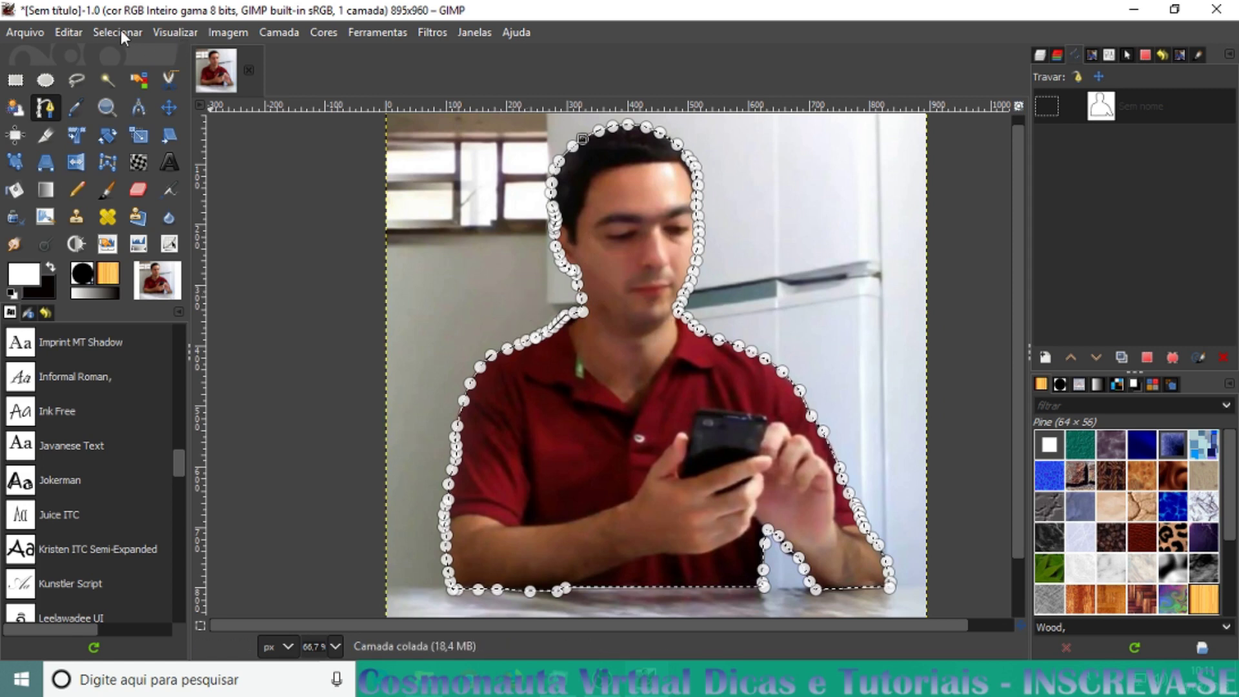
pyautogui.click(121, 31)
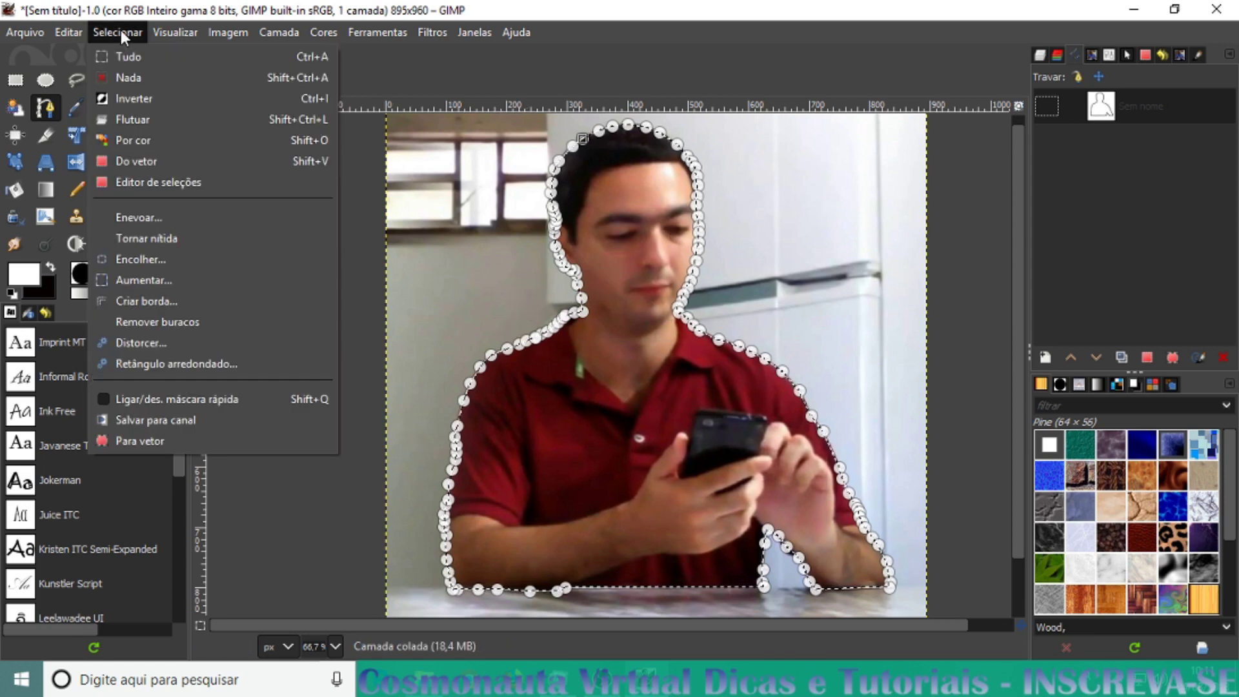
pyautogui.click(139, 101)
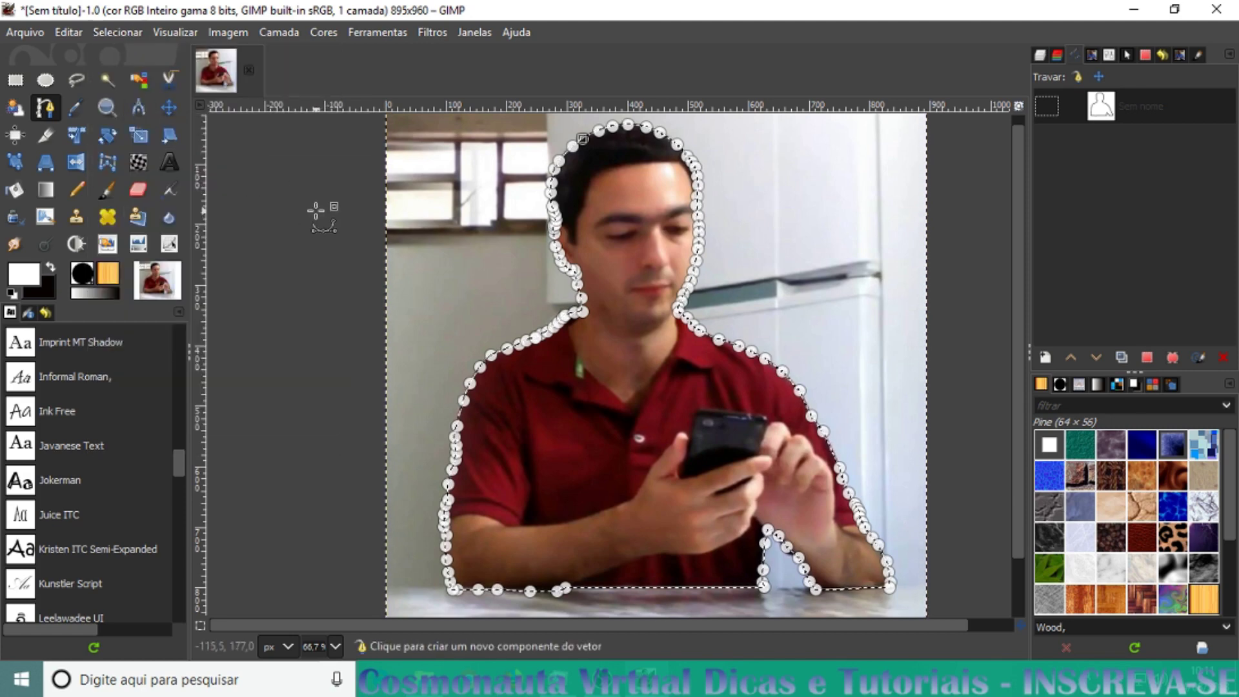
pyautogui.press('Delete')
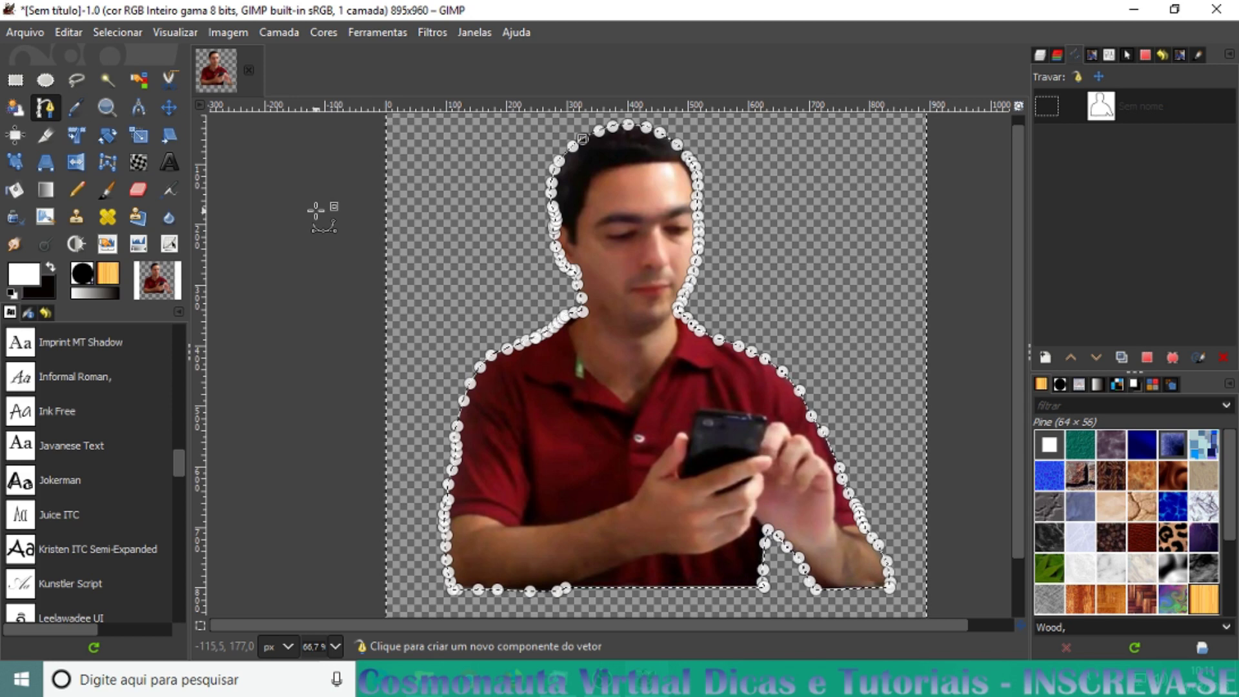
# Apply a trial 7 px border to the man's selection.
pyautogui.click(124, 32)
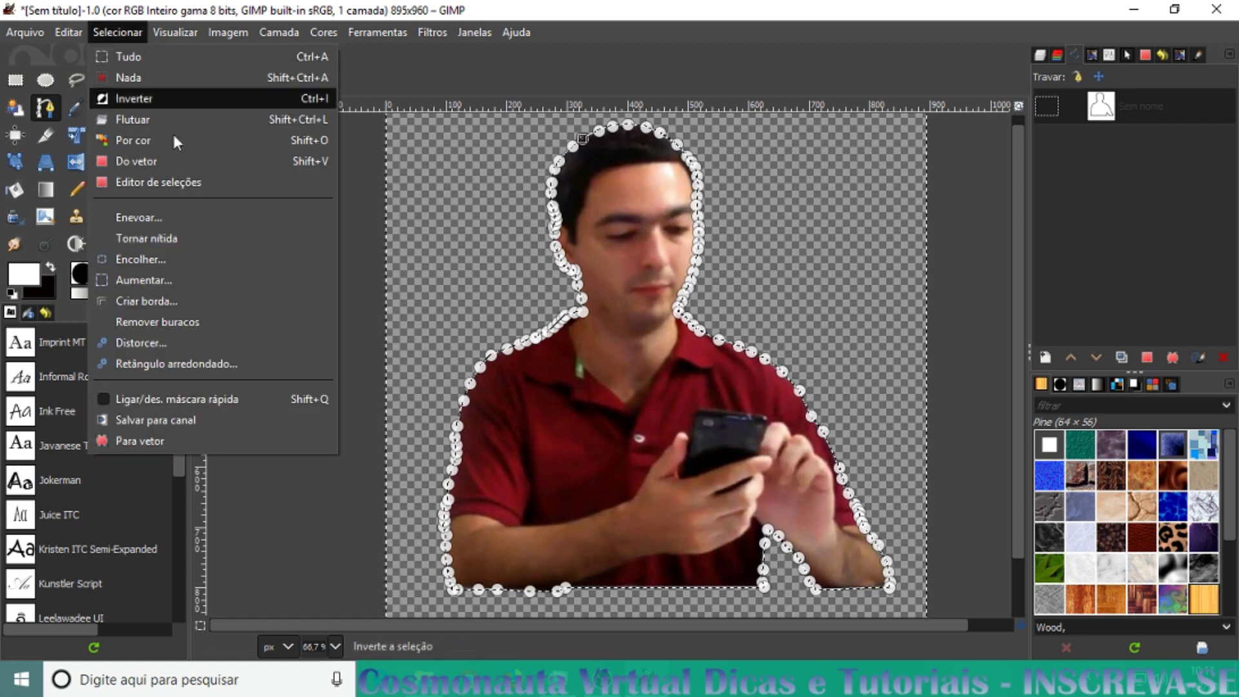
pyautogui.click(149, 300)
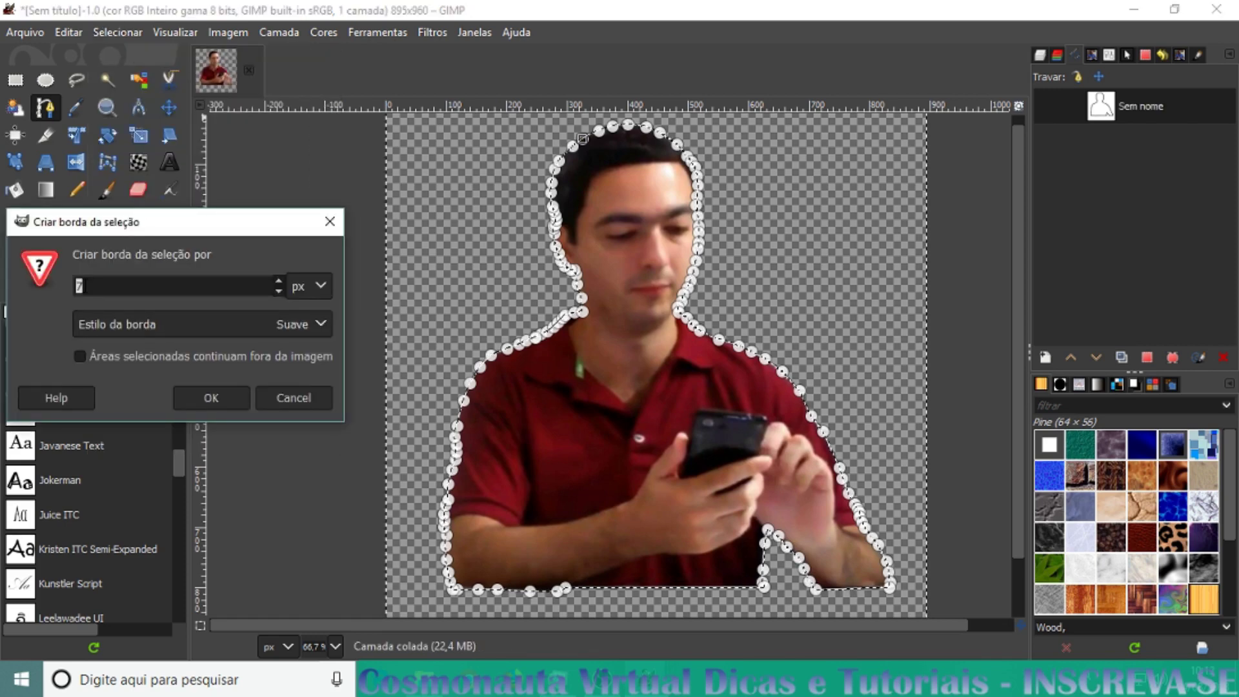
pyautogui.click(279, 281)
pyautogui.click(275, 293)
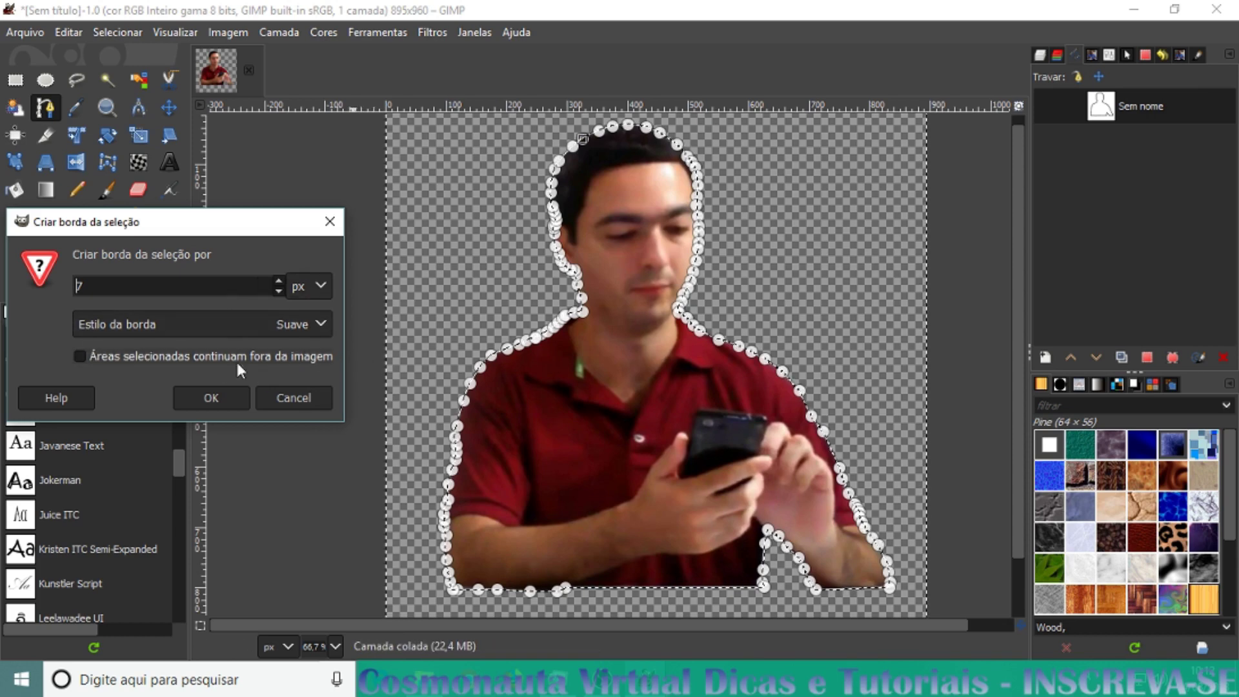
pyautogui.click(213, 395)
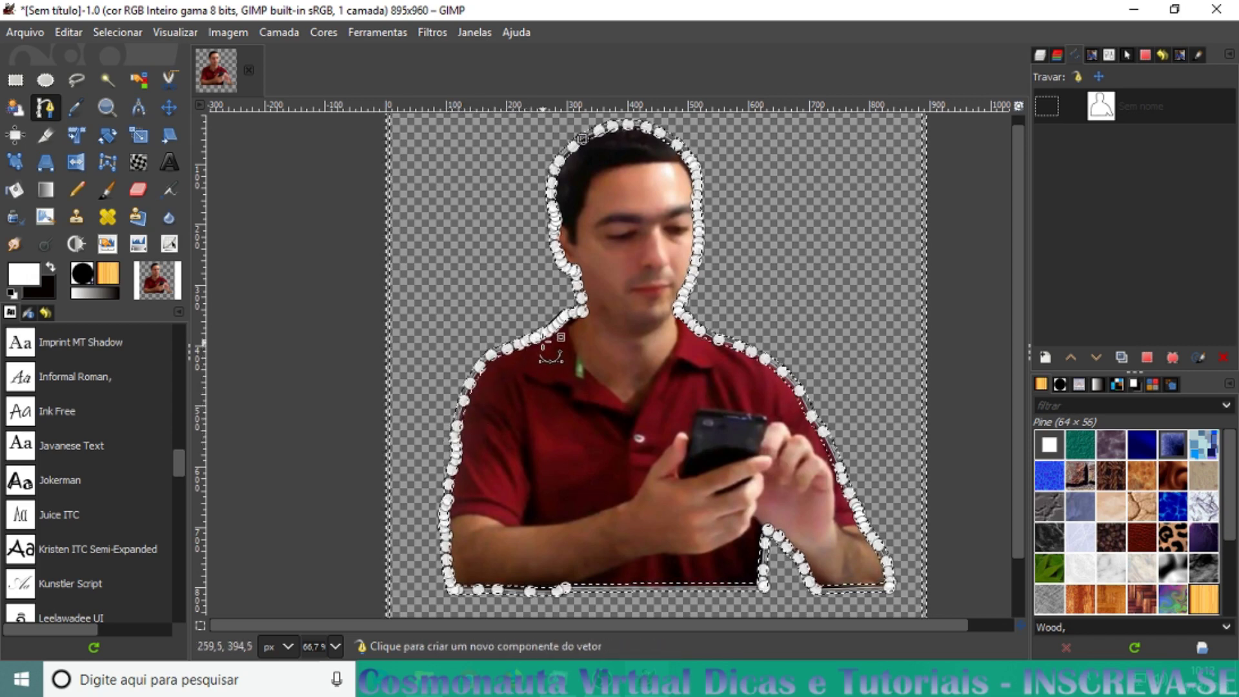
# Add path points at the neck, head and right shoulder, then reopen the Select menu.
pyautogui.click(587, 302)
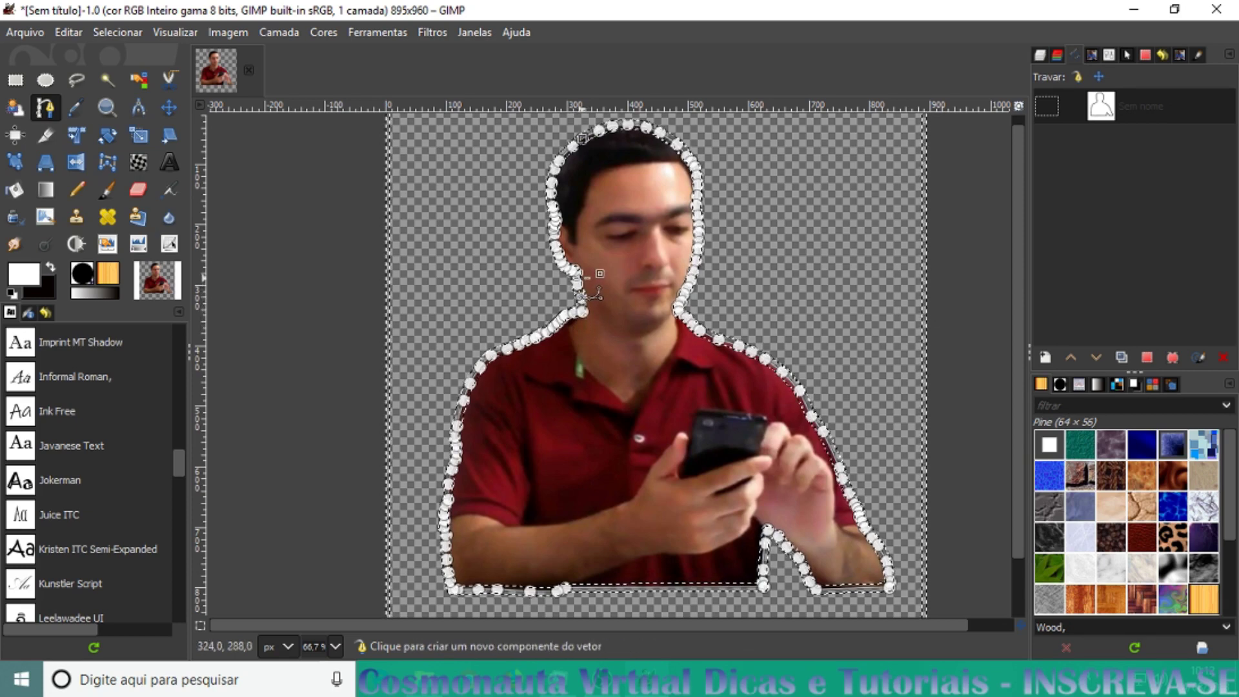
pyautogui.click(553, 205)
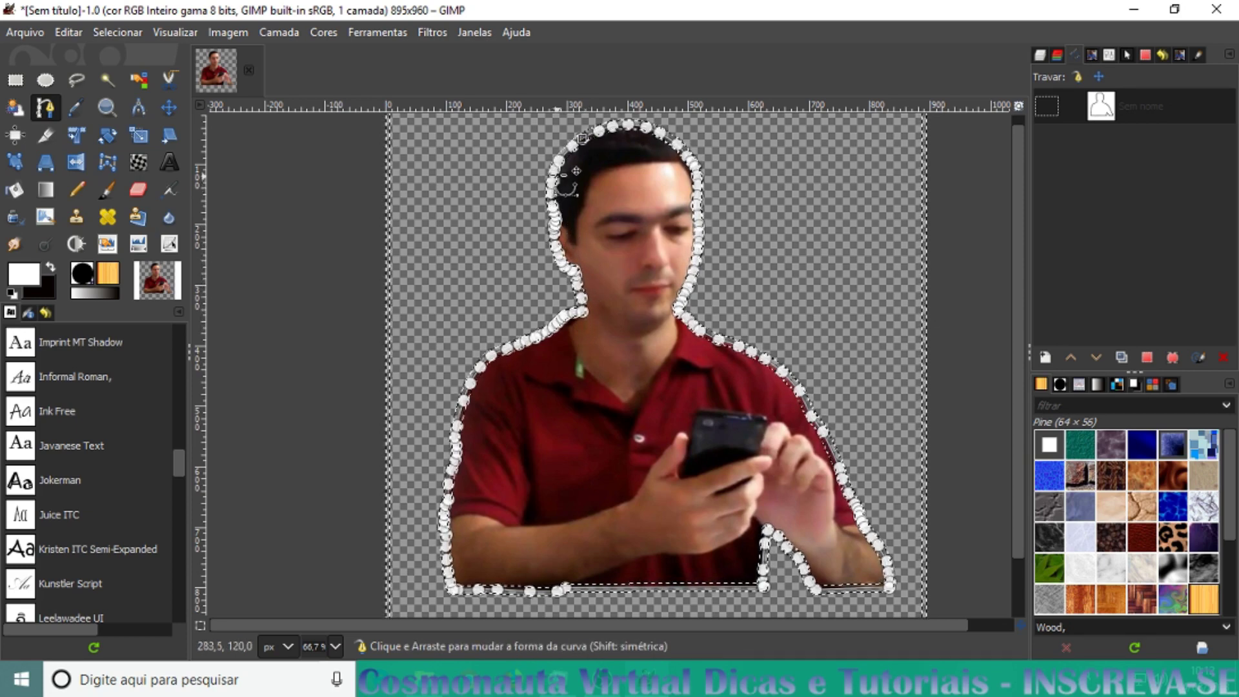
pyautogui.click(666, 151)
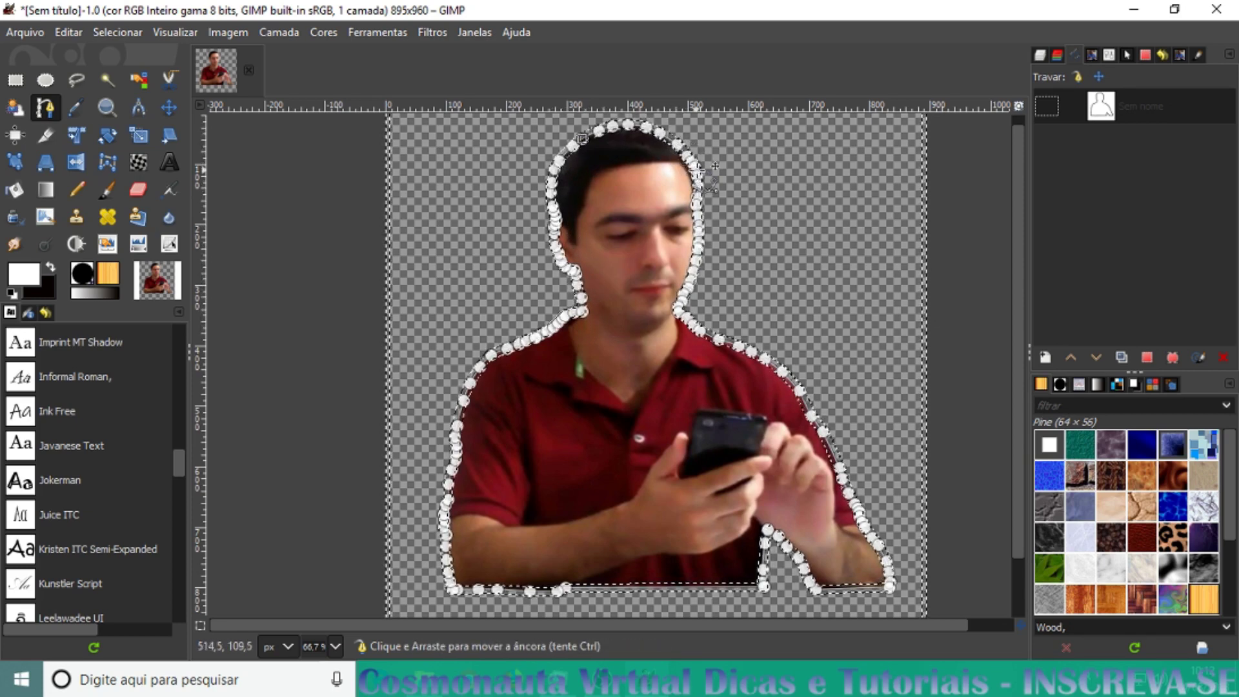
pyautogui.click(739, 346)
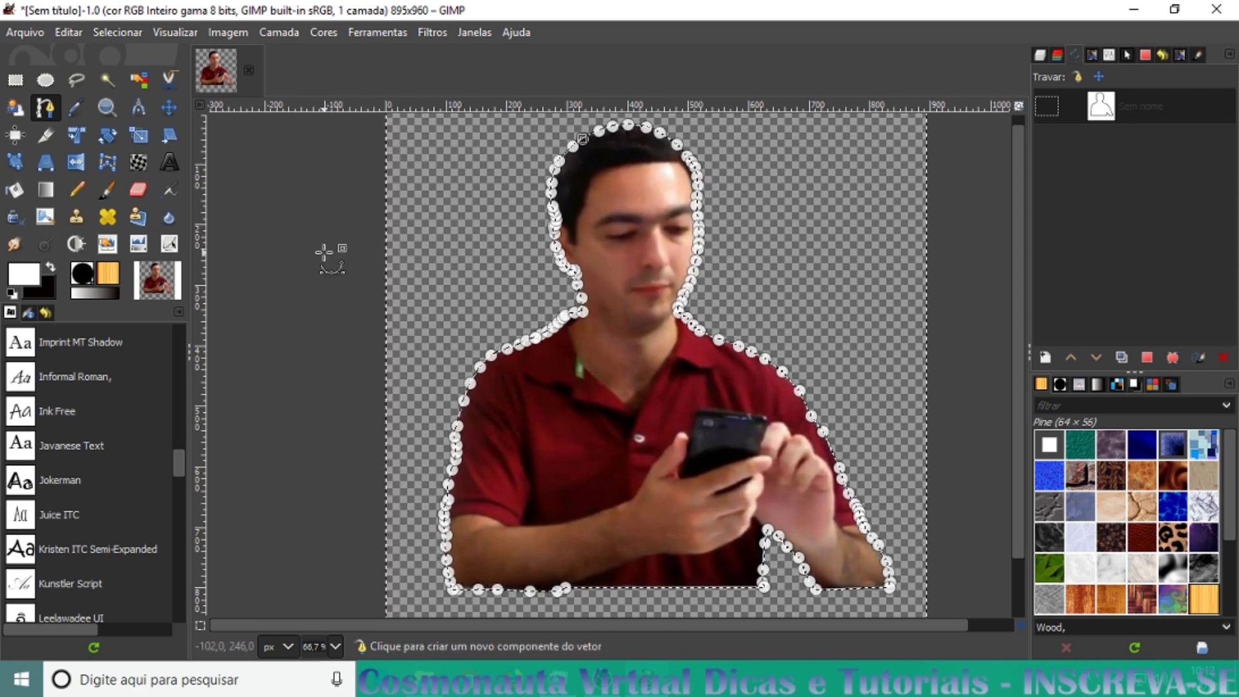
pyautogui.click(137, 33)
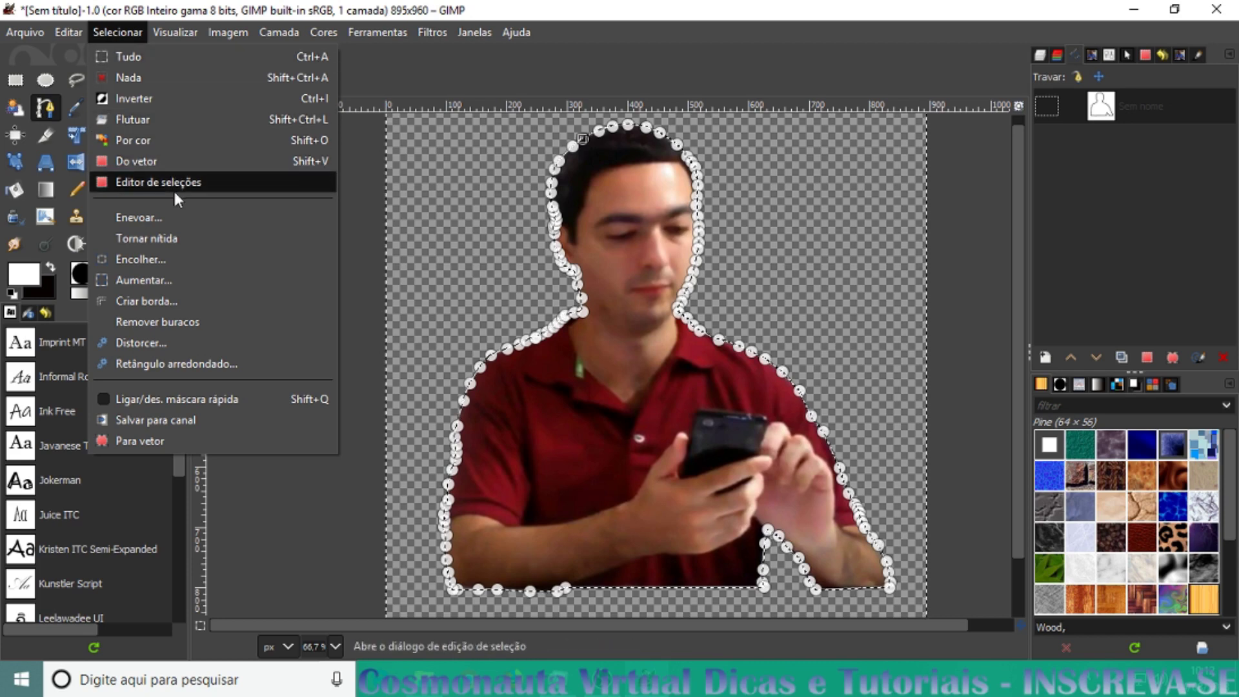
# Make a 6 px border band from the selection and set the foreground colour to white (ffffff).
pyautogui.click(172, 302)
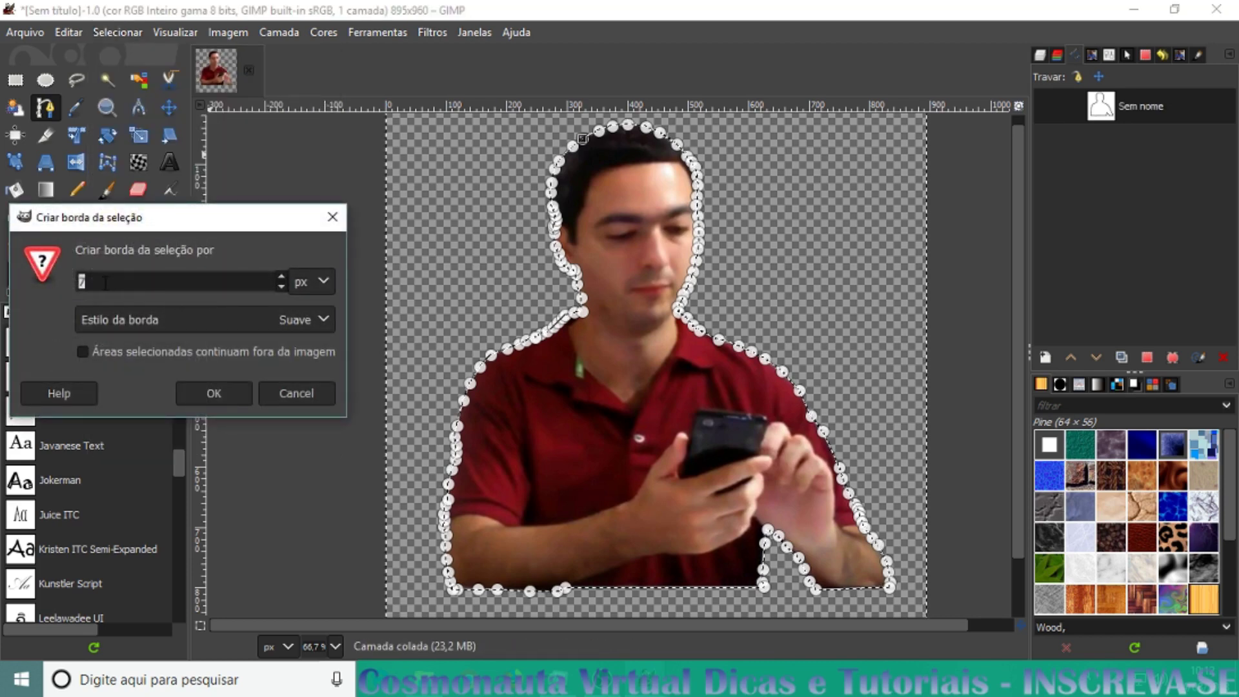
pyautogui.click(278, 285)
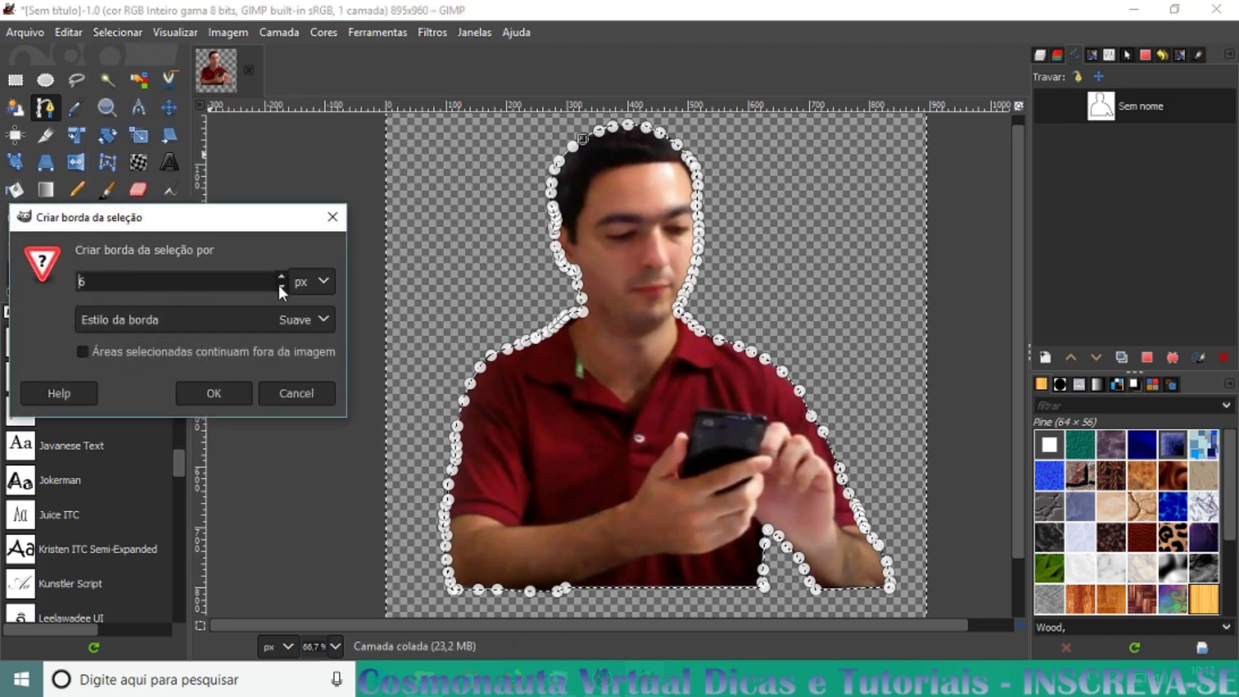
pyautogui.click(218, 393)
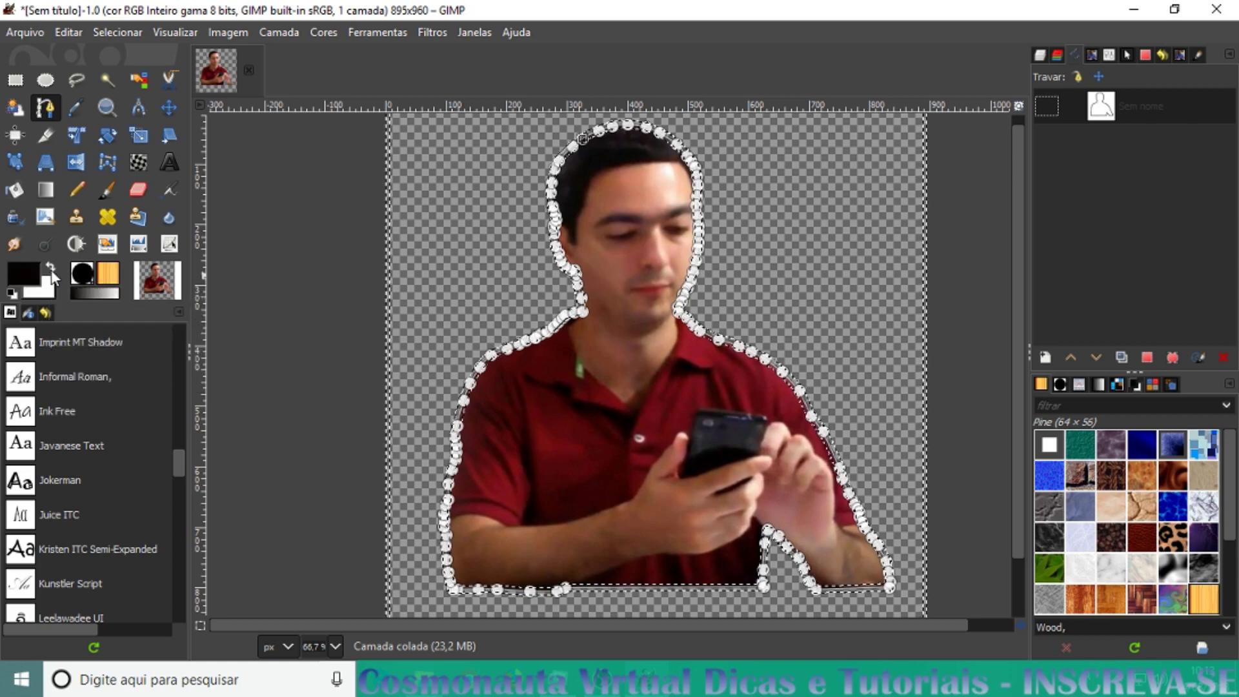
pyautogui.click(33, 276)
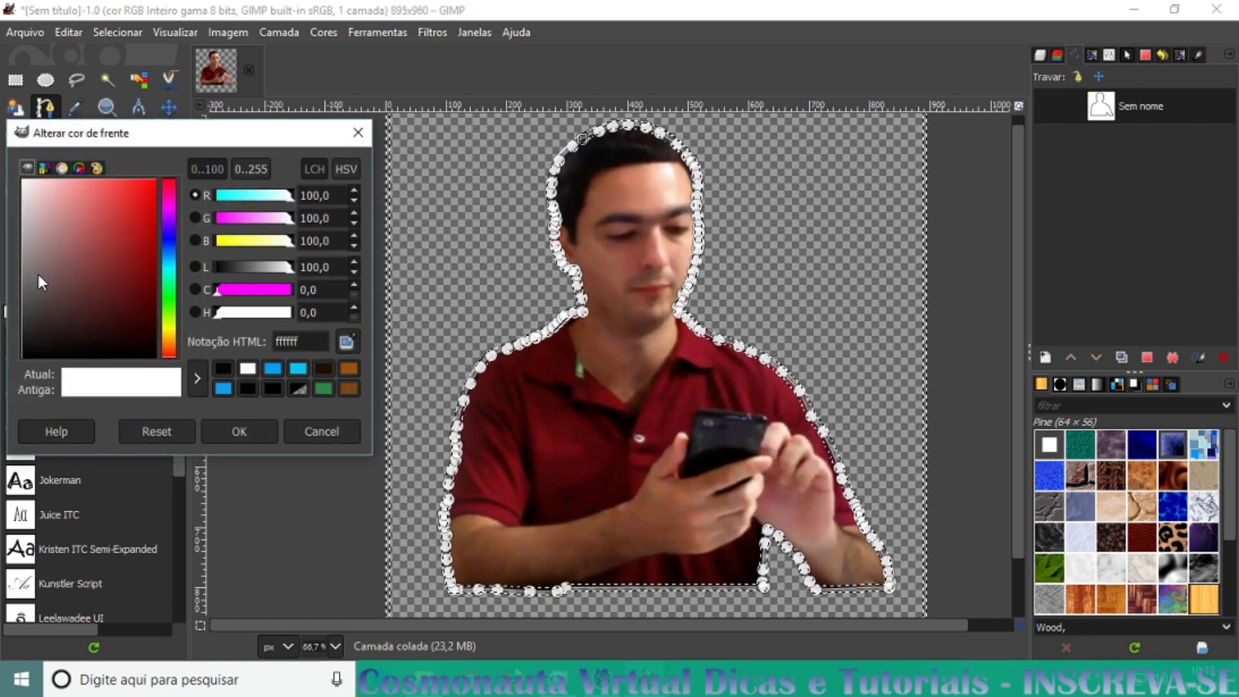
pyautogui.click(359, 133)
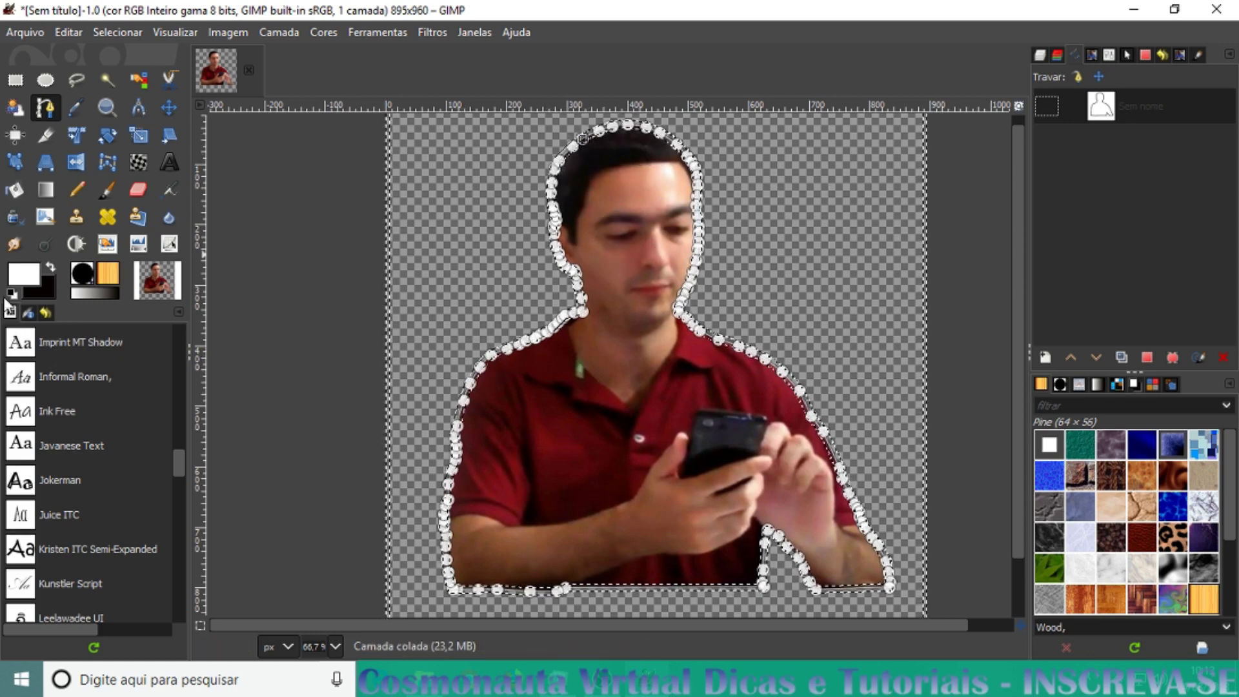
# Bucket-fill the 6 px border band with white using Fill whole selection.
pyautogui.click(14, 193)
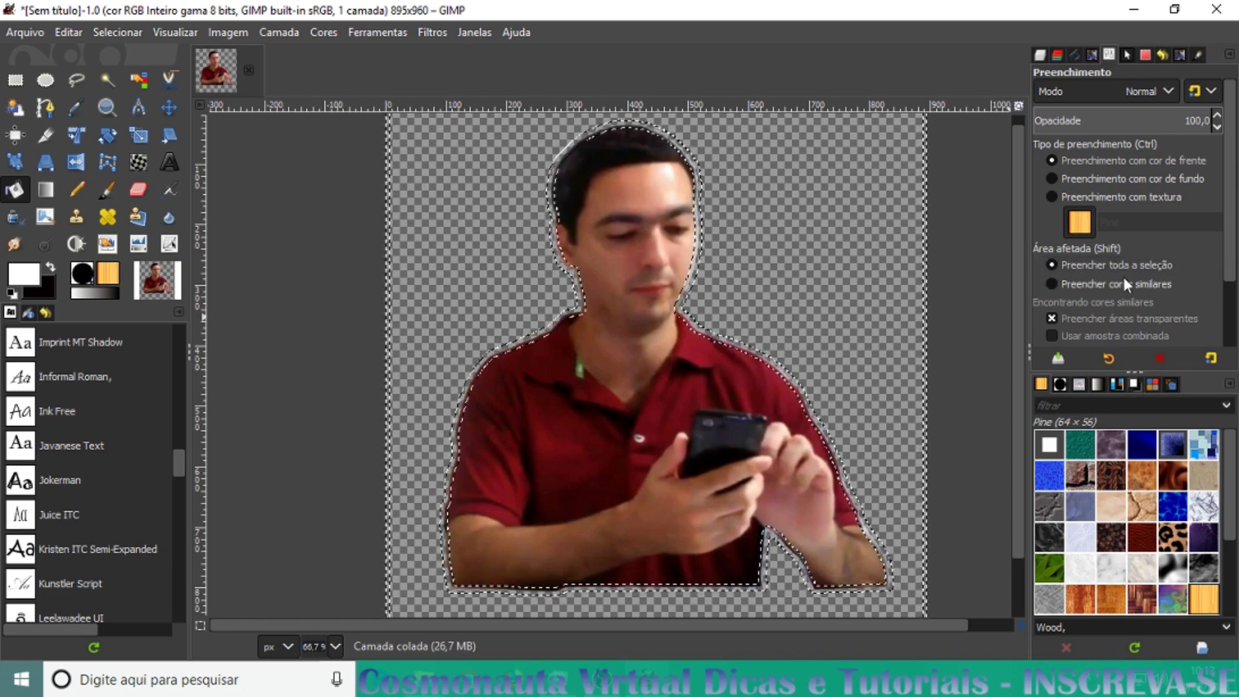
pyautogui.click(1051, 283)
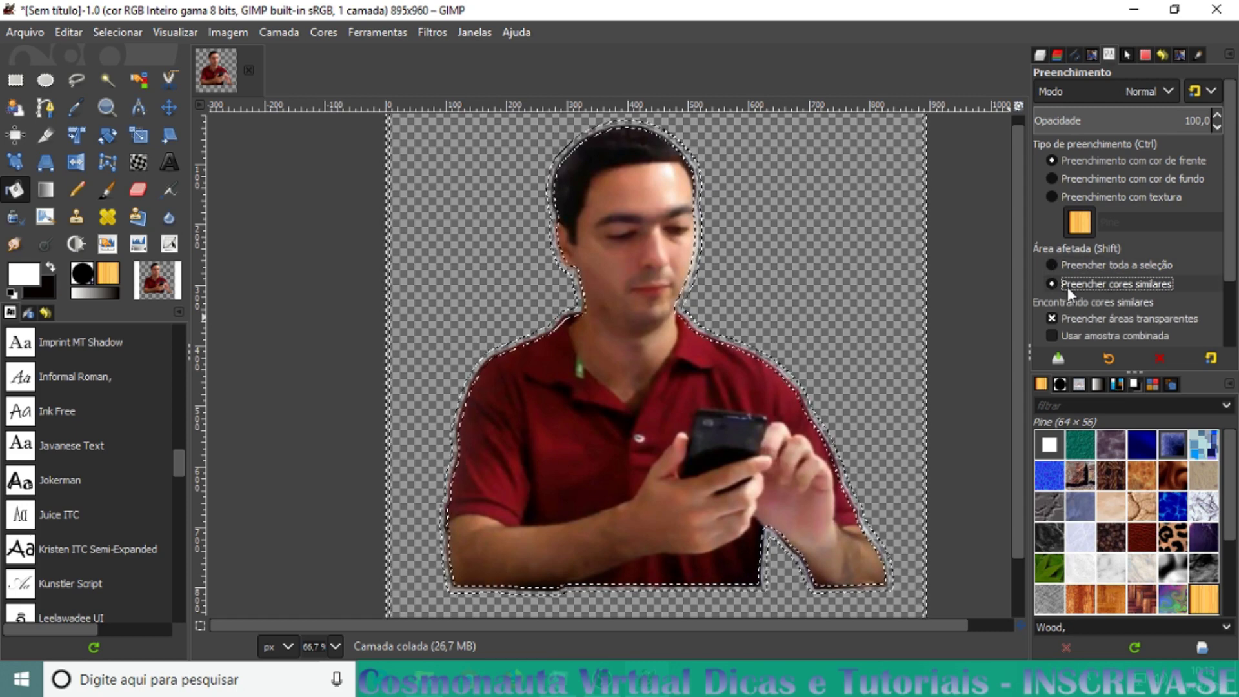
pyautogui.click(681, 149)
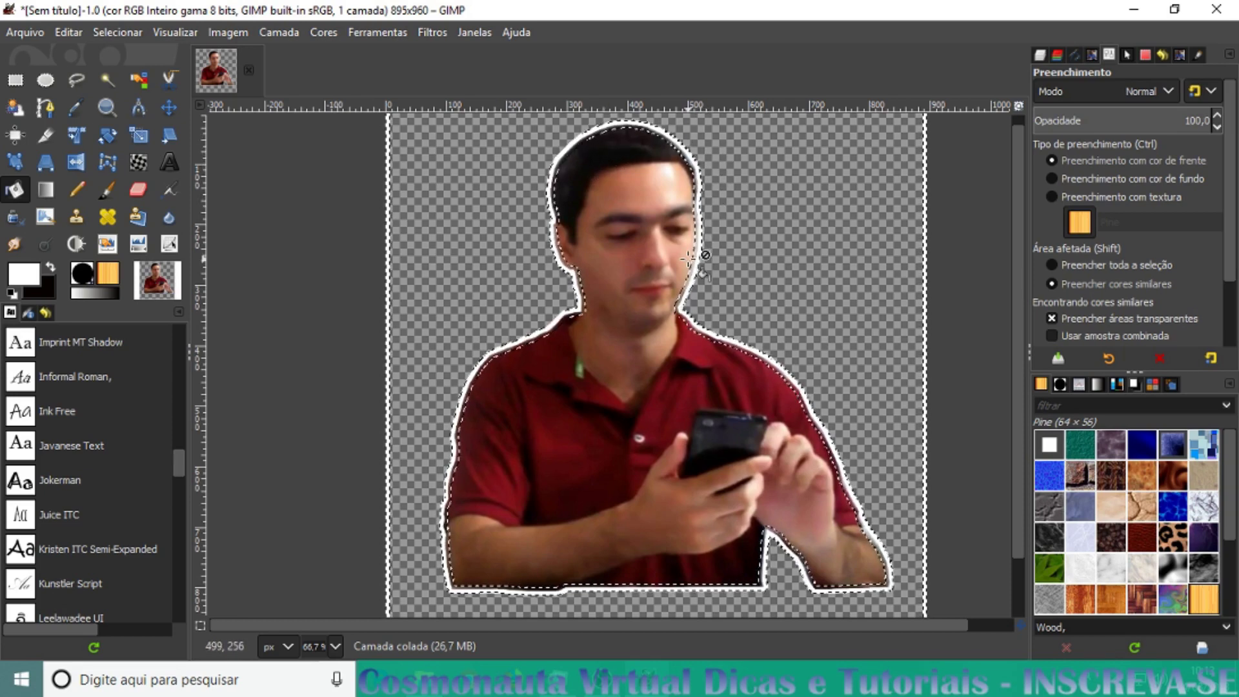
pyautogui.hotkey('ctrl', 'z')
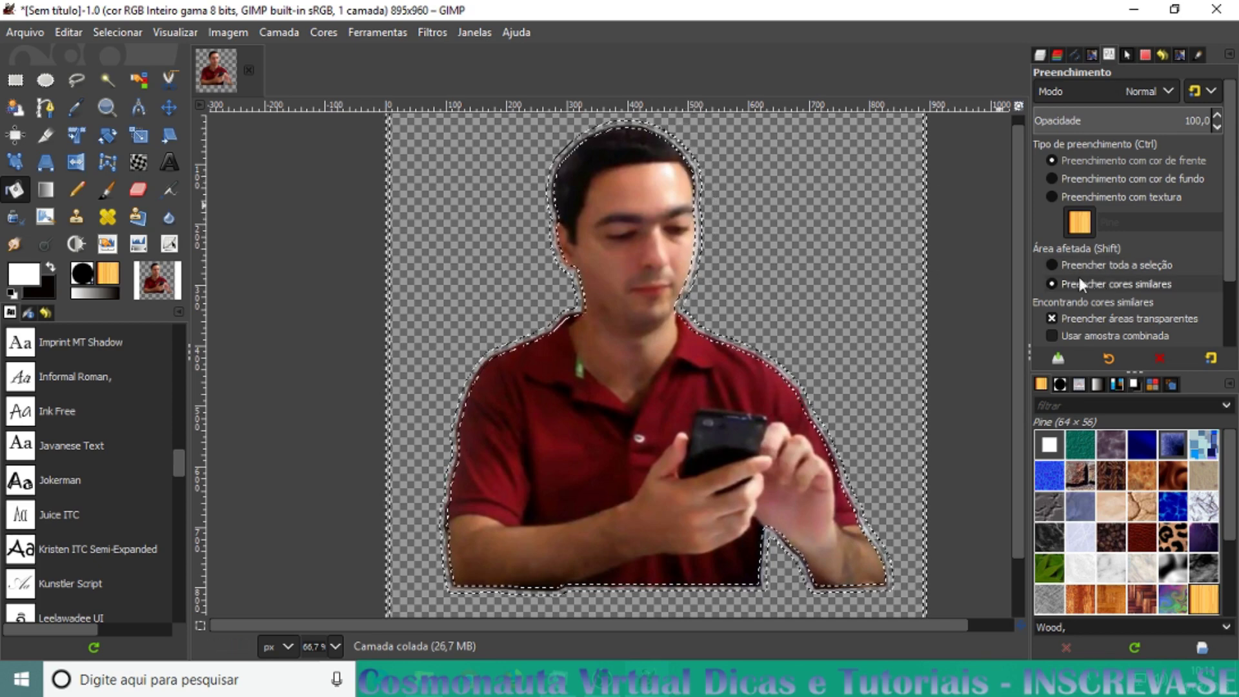
pyautogui.click(1094, 266)
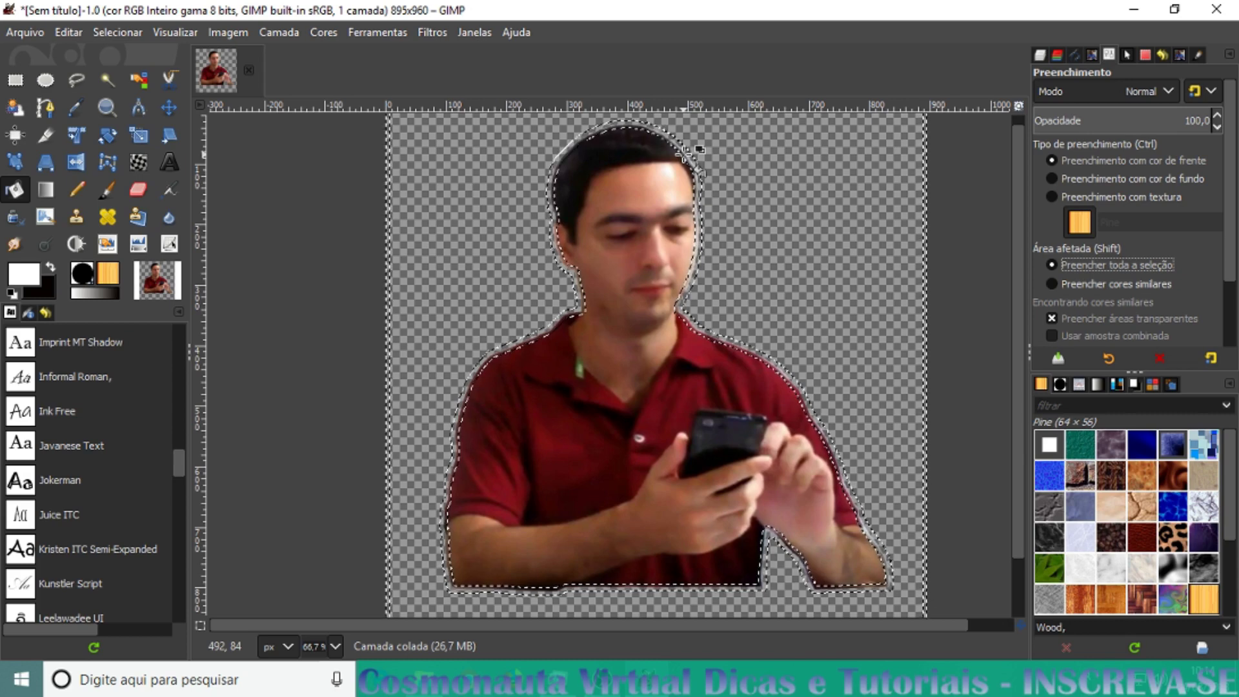
pyautogui.click(709, 155)
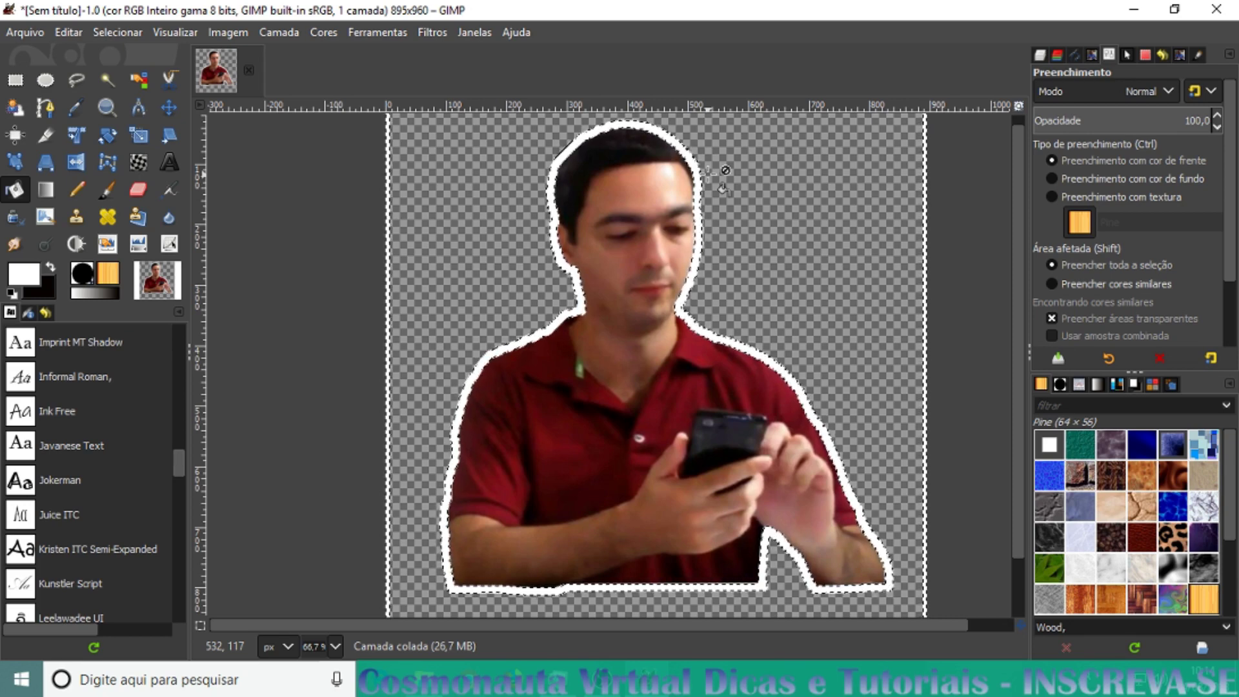
pyautogui.click(120, 31)
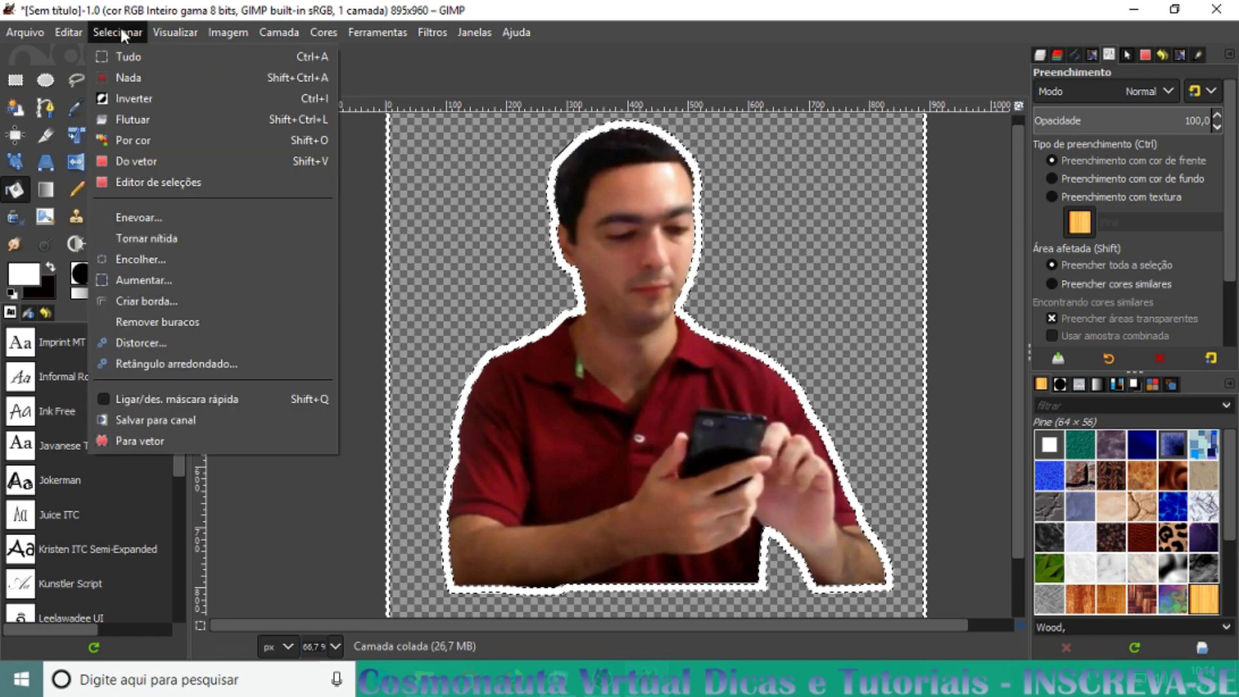
# Deselect the man, then export the outlined cut-out as PNG named 'miniatura contornada'.
pyautogui.click(143, 80)
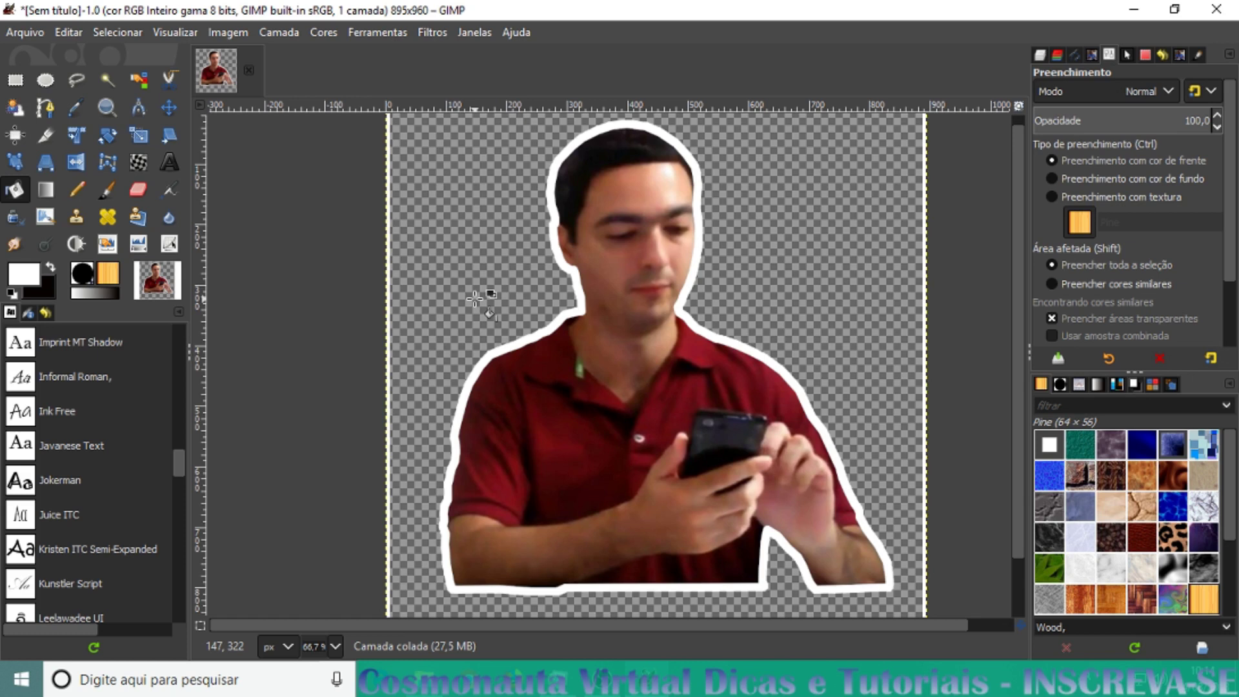
pyautogui.click(25, 34)
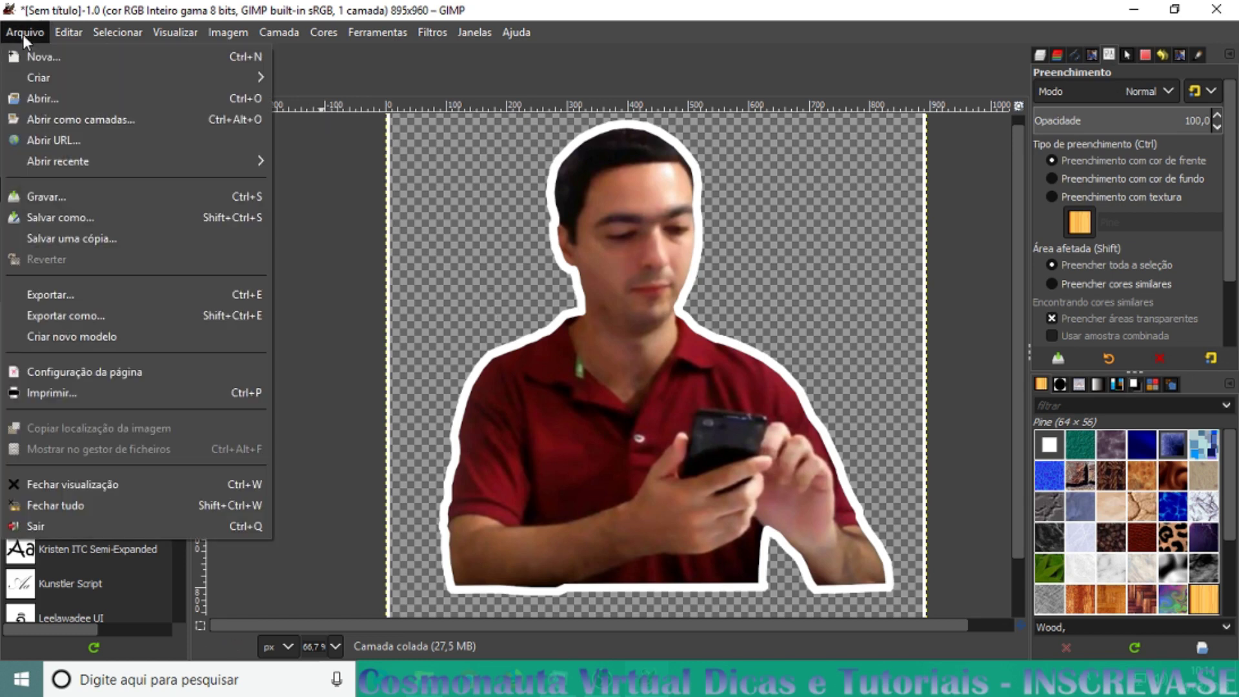
pyautogui.click(83, 318)
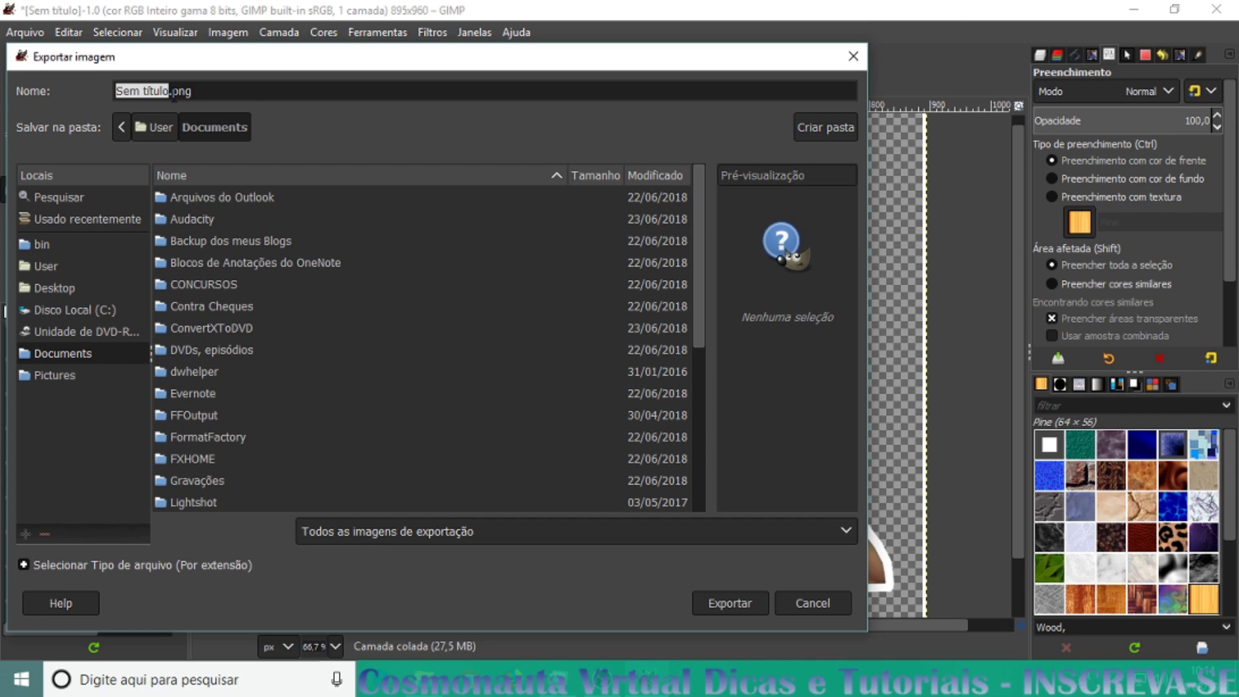
pyautogui.write('miniatura contornada')
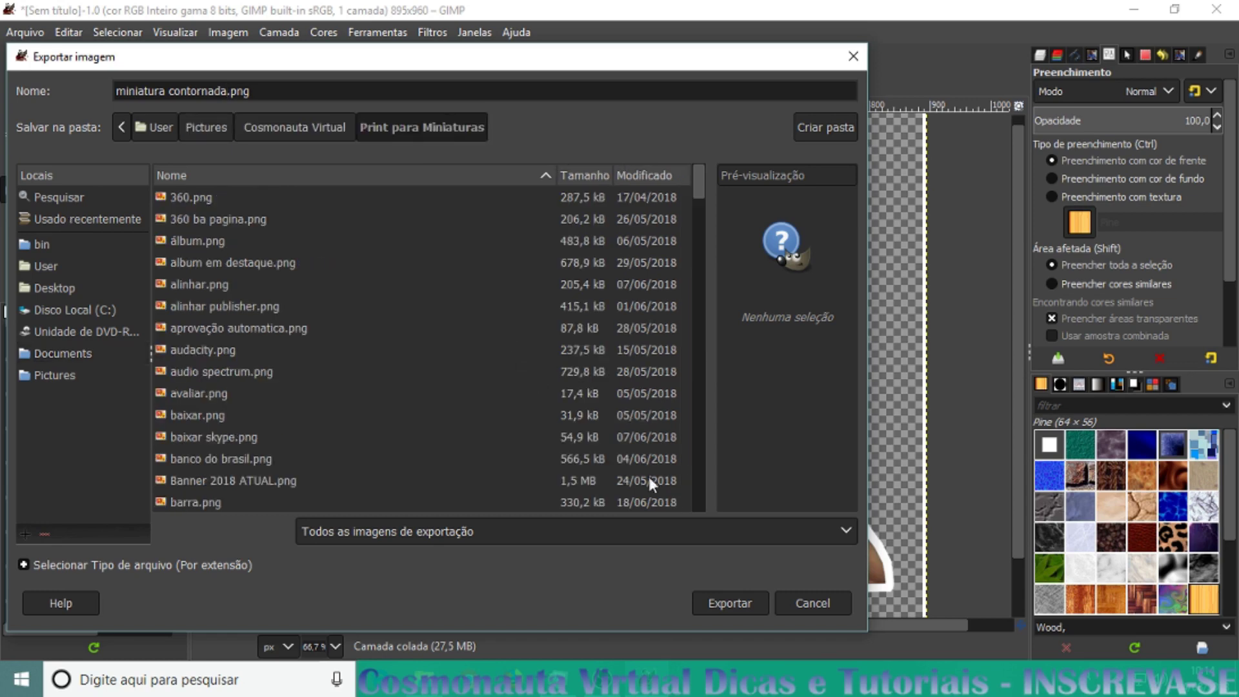
pyautogui.click(736, 610)
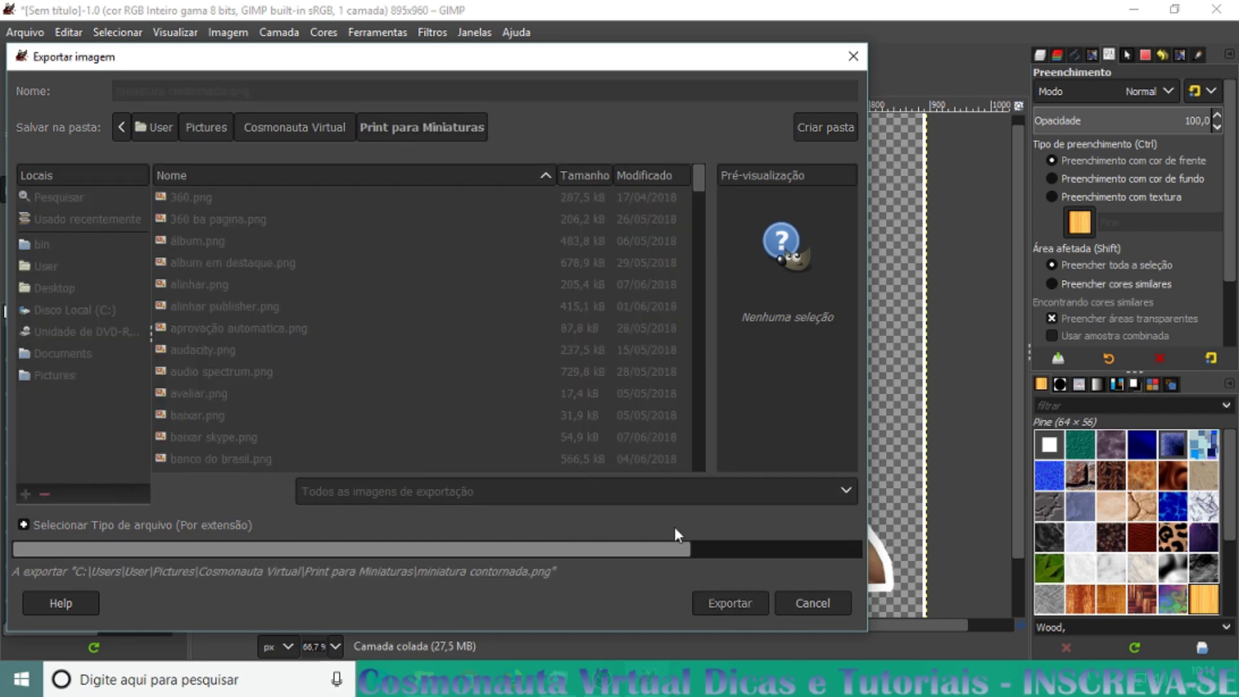